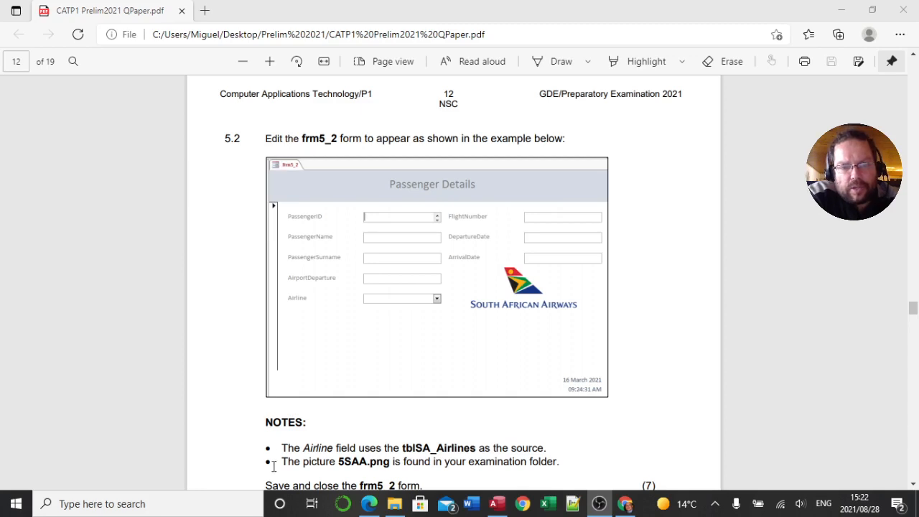
Step: Read question 5.2 in the exam paper, switch to Access, and open the frm5_2 form in Design View
click(913, 485)
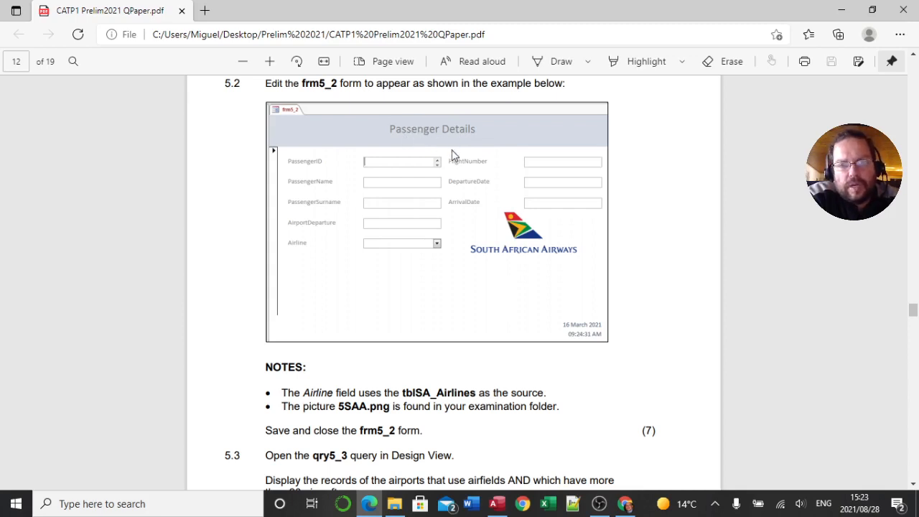
click(501, 508)
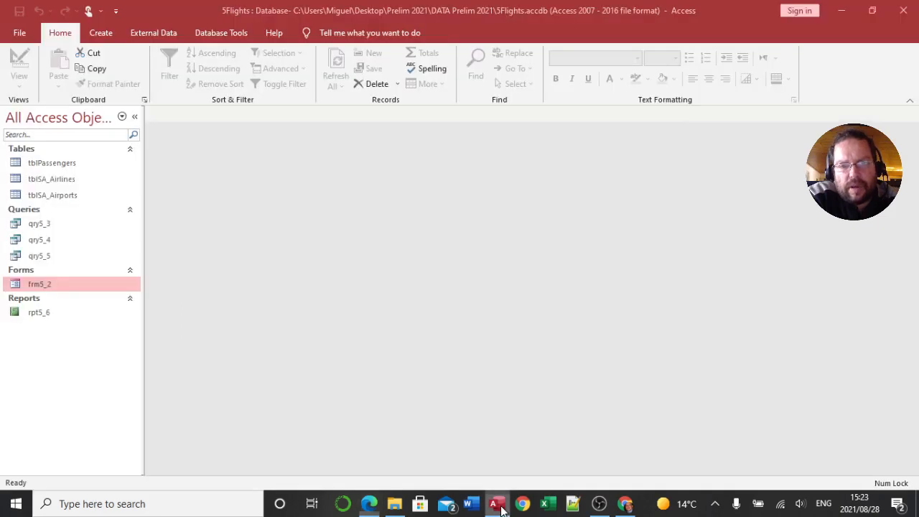
double_click(125, 290)
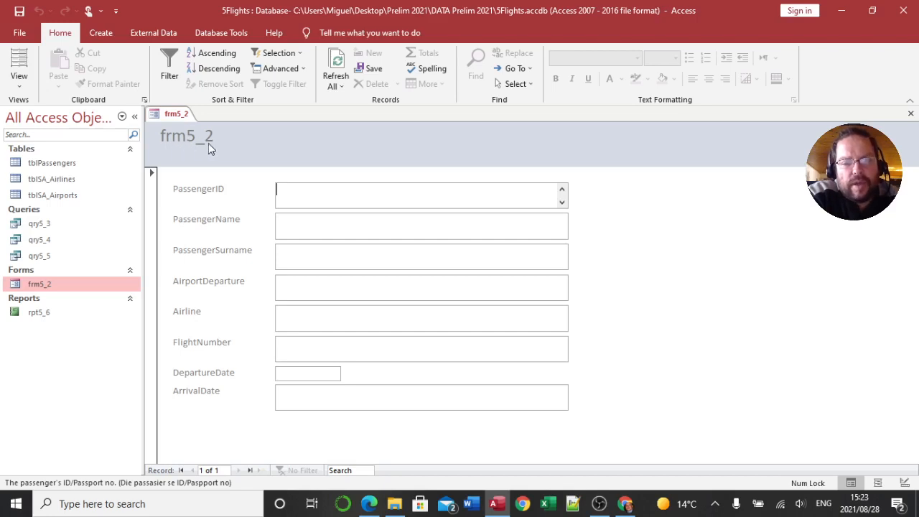
click(367, 508)
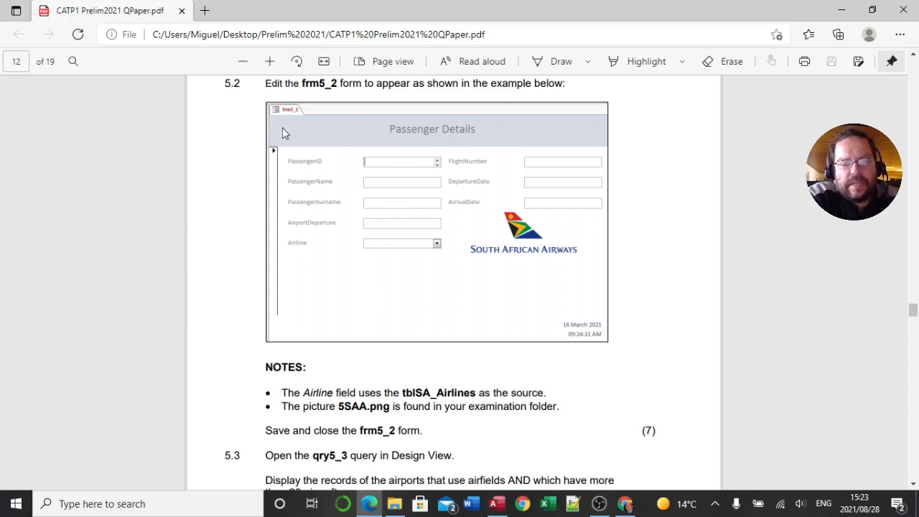
click(496, 505)
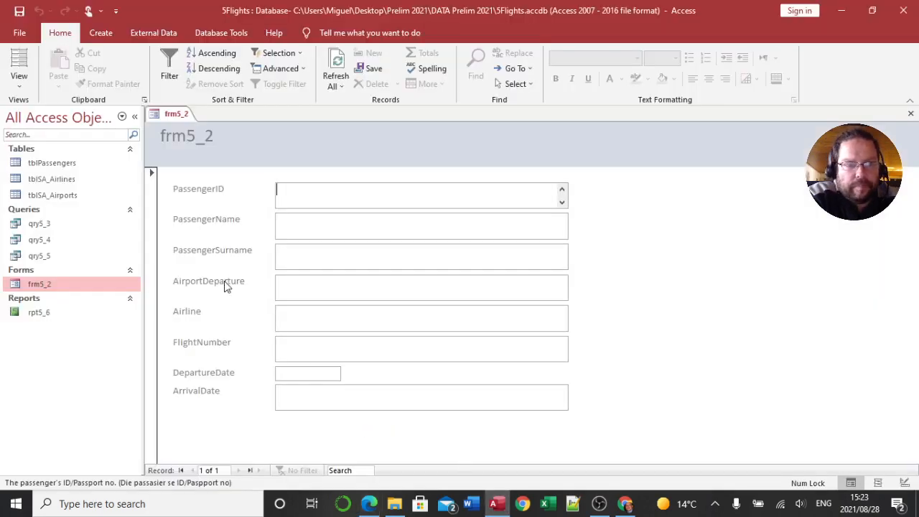
click(18, 85)
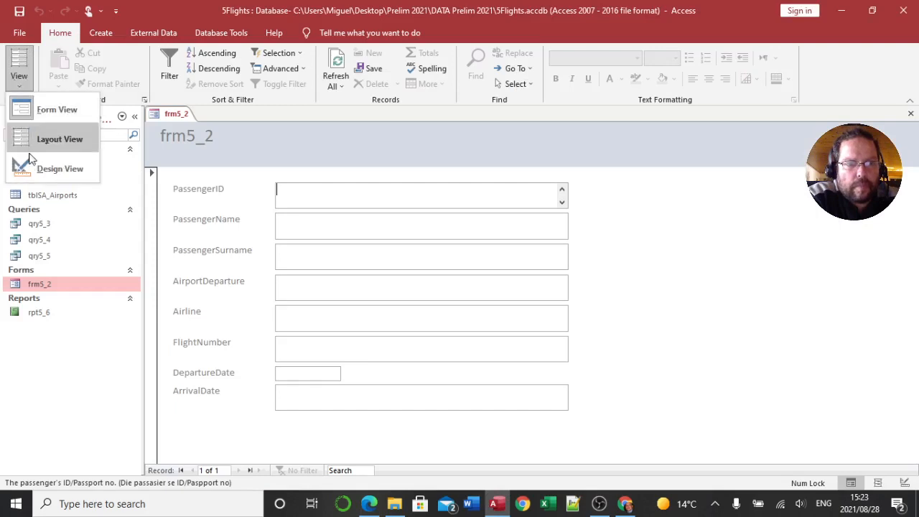
click(32, 166)
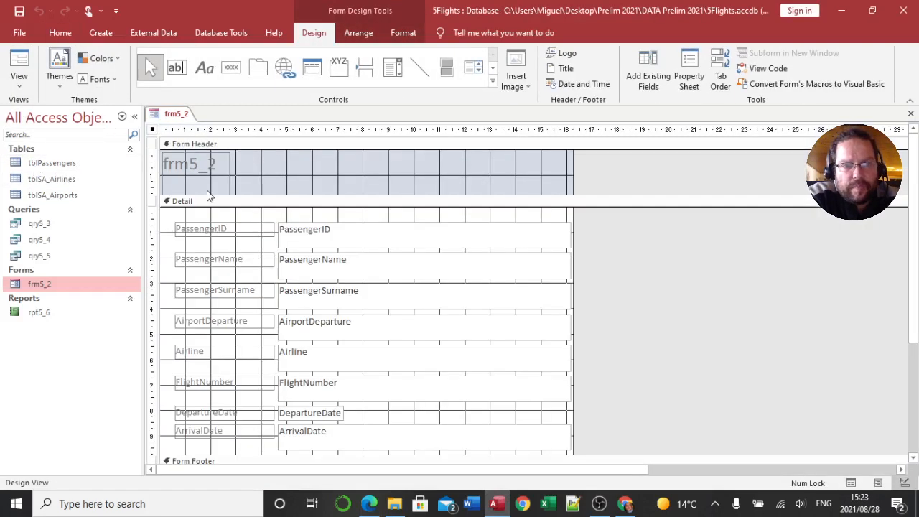
Step: Widen the title label across almost the full form header and replace its text with "Passenger Details"
click(205, 174)
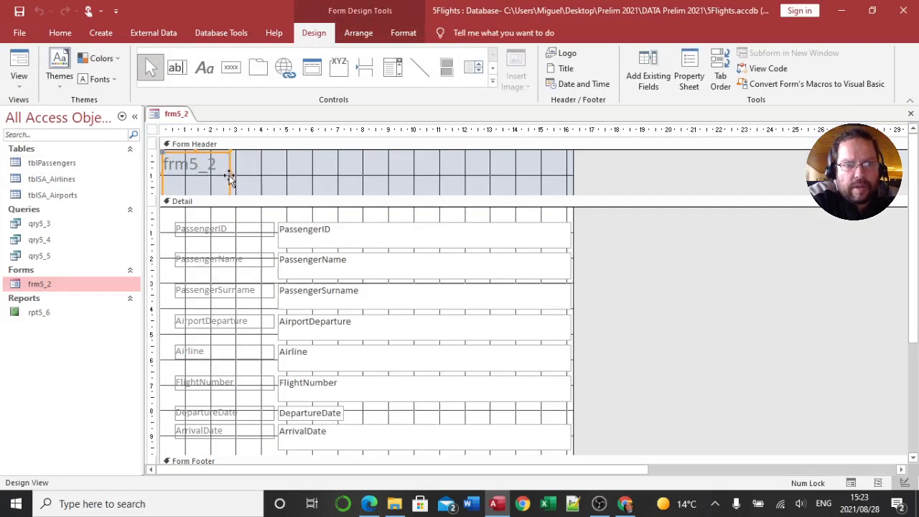
drag(229, 175, 567, 161)
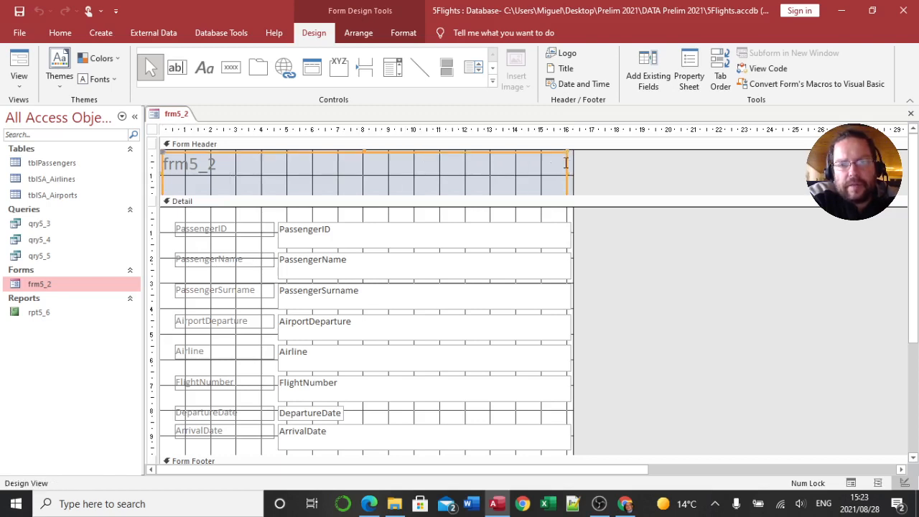
click(220, 167)
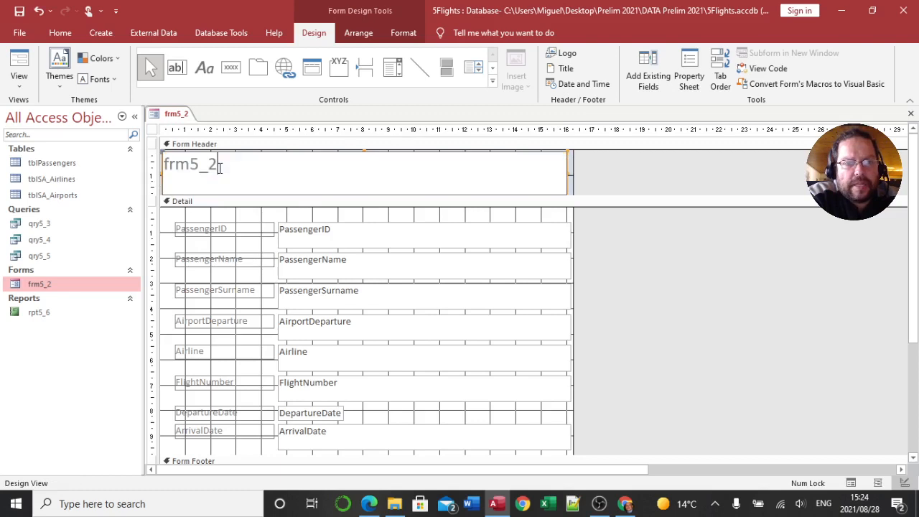
key(BackSpace)
key(BackSpace)
key(BackSpace)
key(BackSpace)
key(BackSpace)
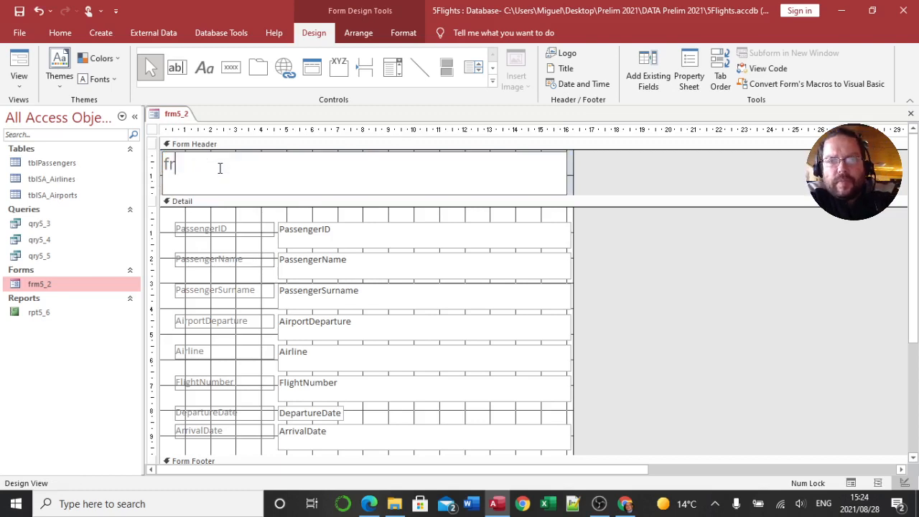
key(BackSpace)
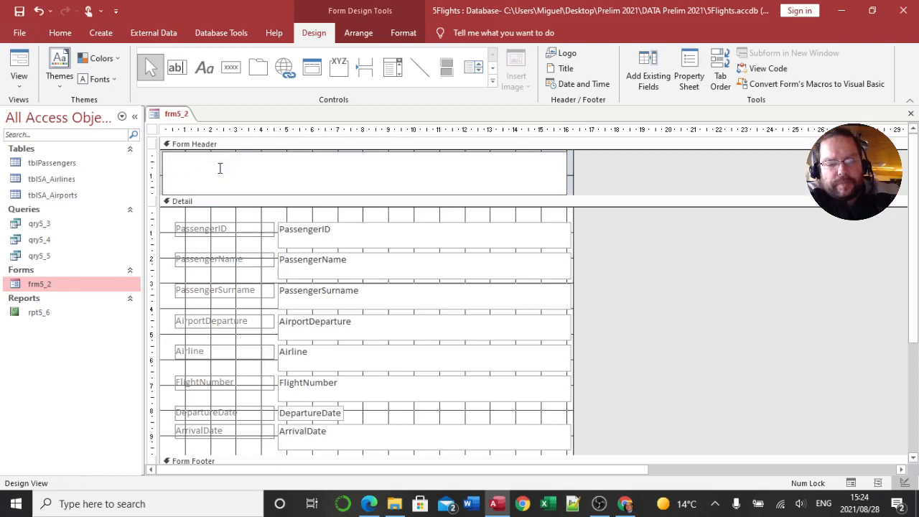
text(Pa)
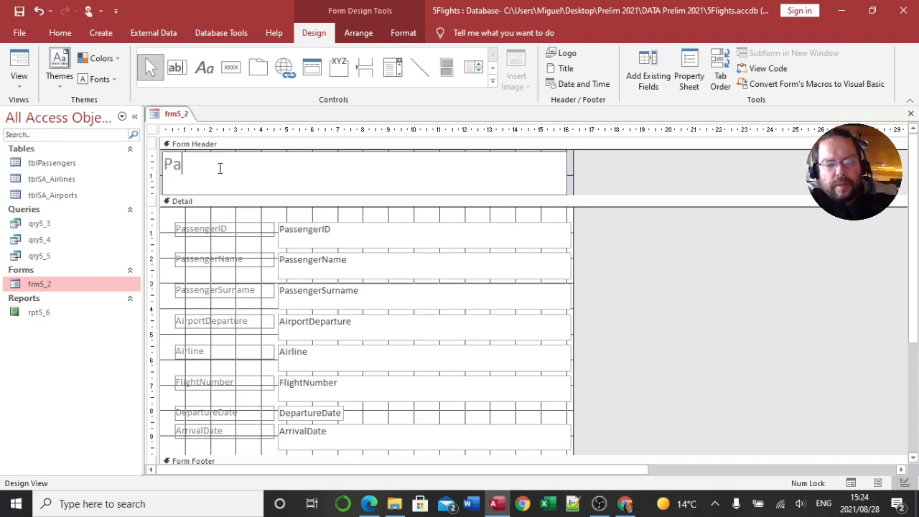
text(ssenge)
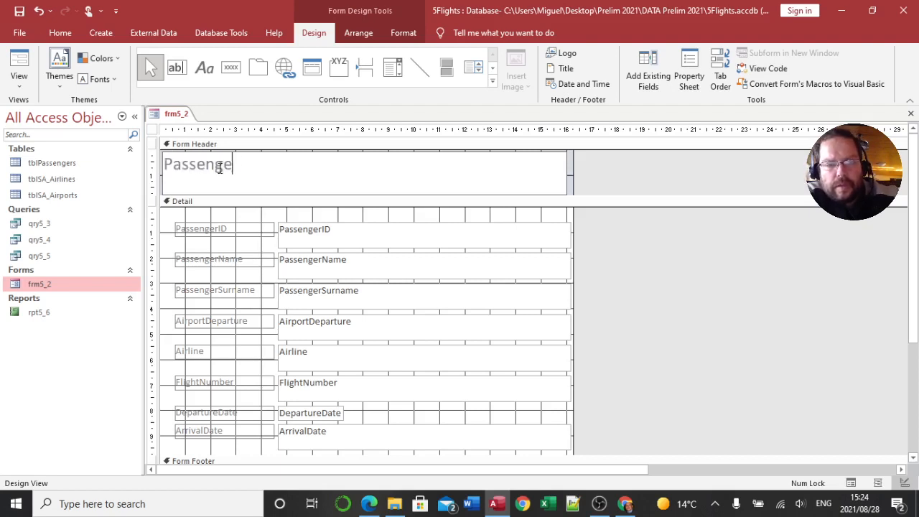
text(r De)
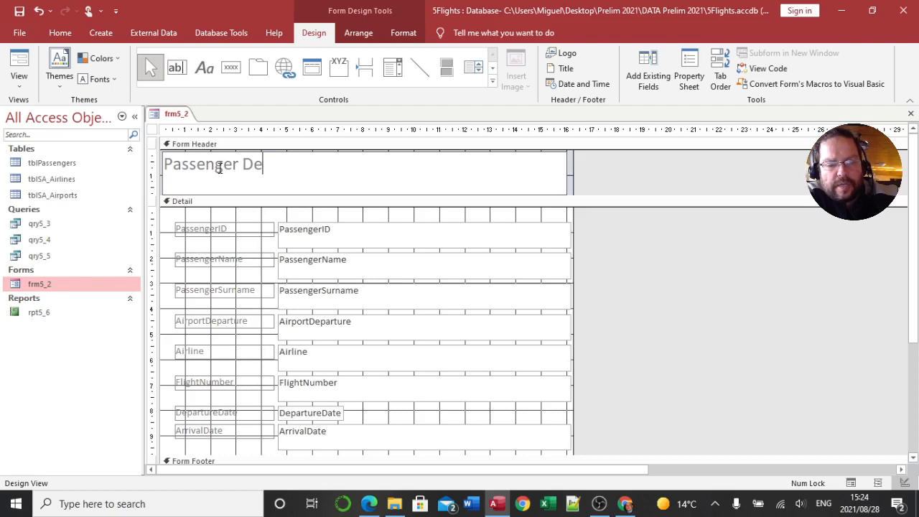
text(tails)
click(291, 216)
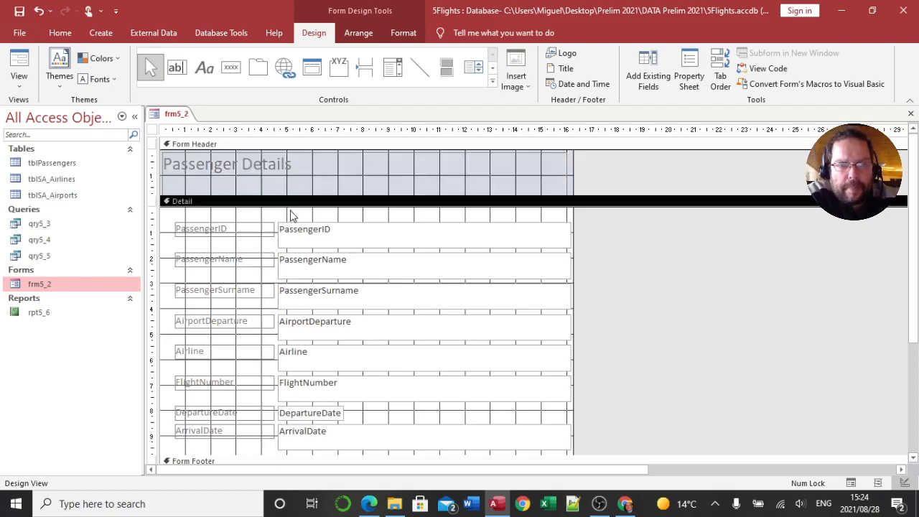
Step: Set the header title label's Text Align property to Center and view the result in Form View
click(294, 171)
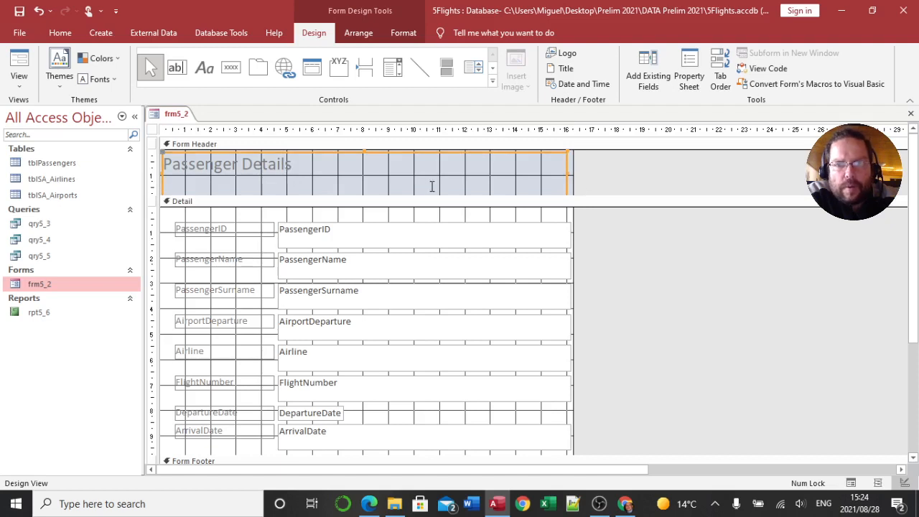
click(689, 80)
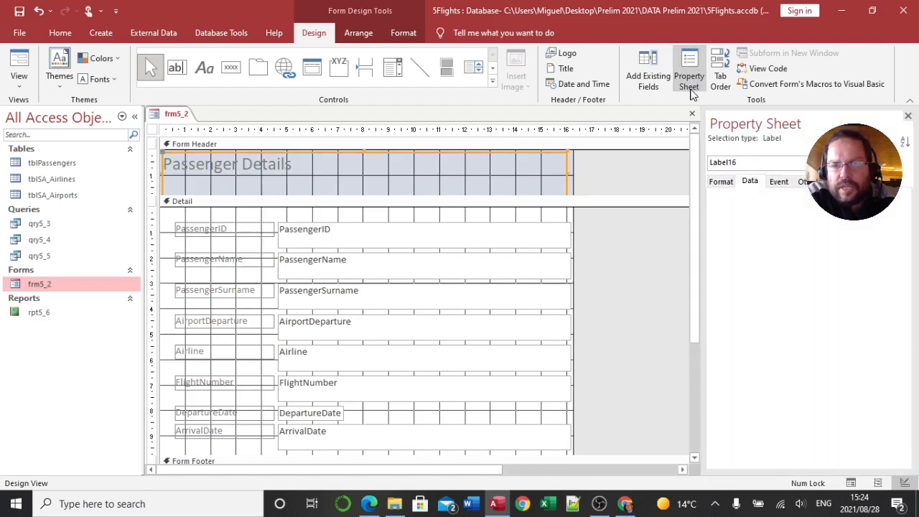
click(722, 181)
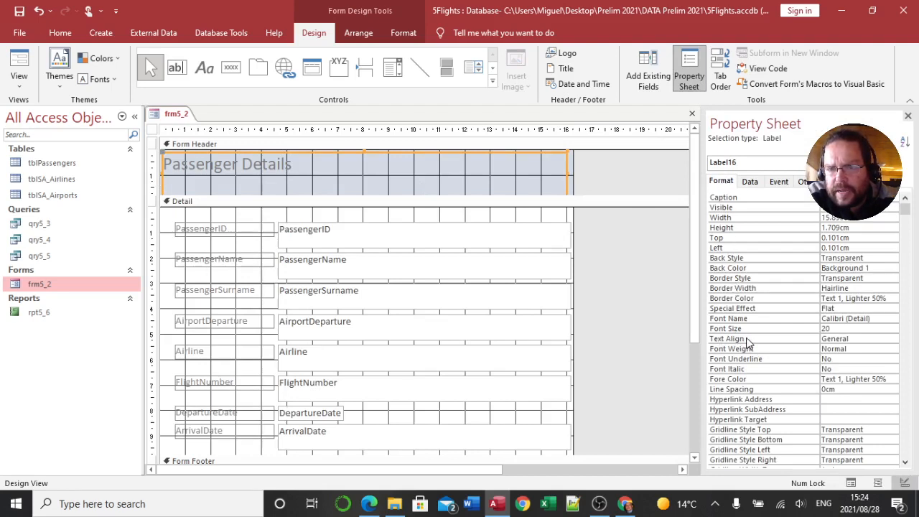
click(854, 338)
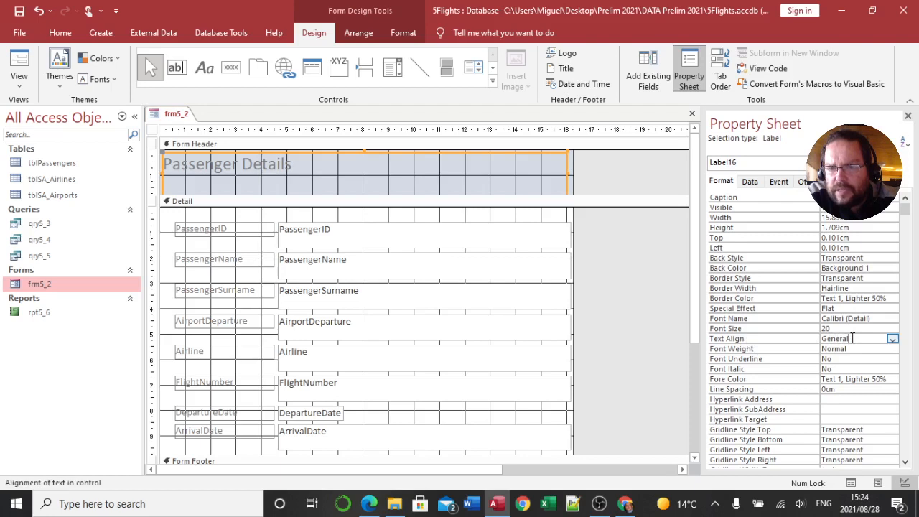
click(891, 339)
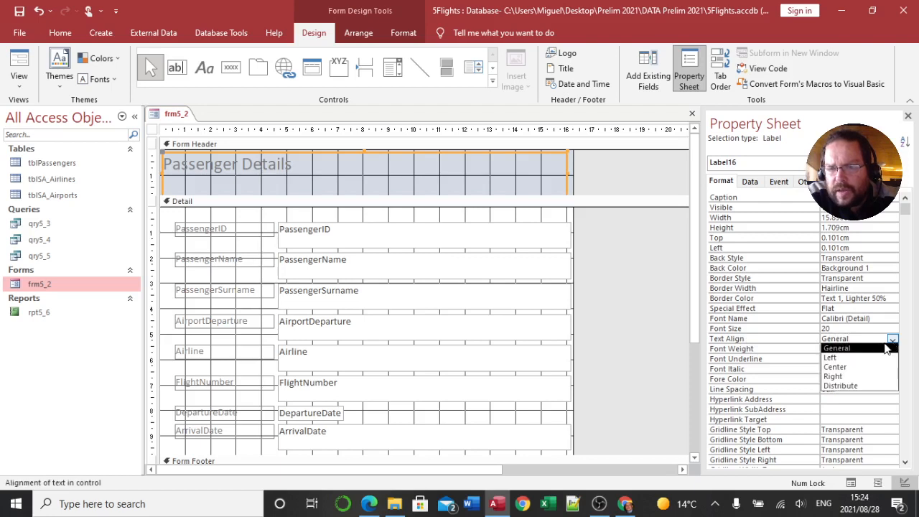
click(852, 367)
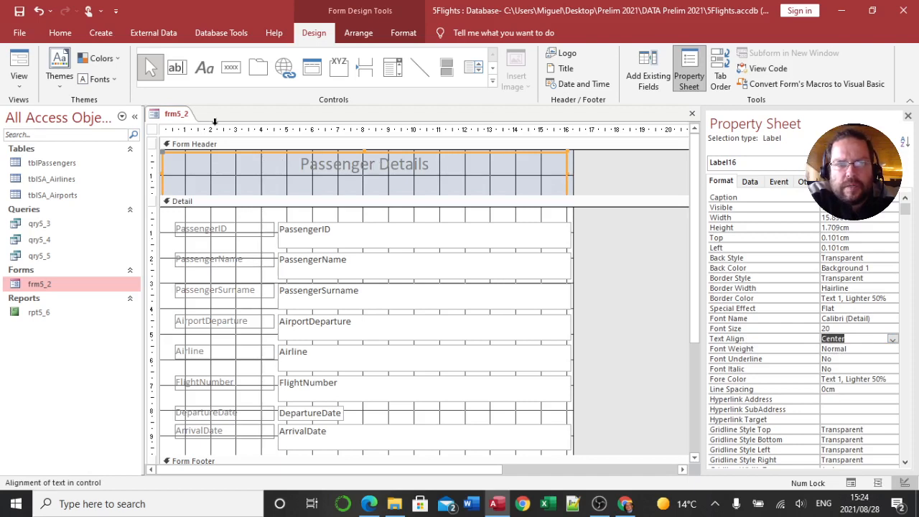
click(19, 63)
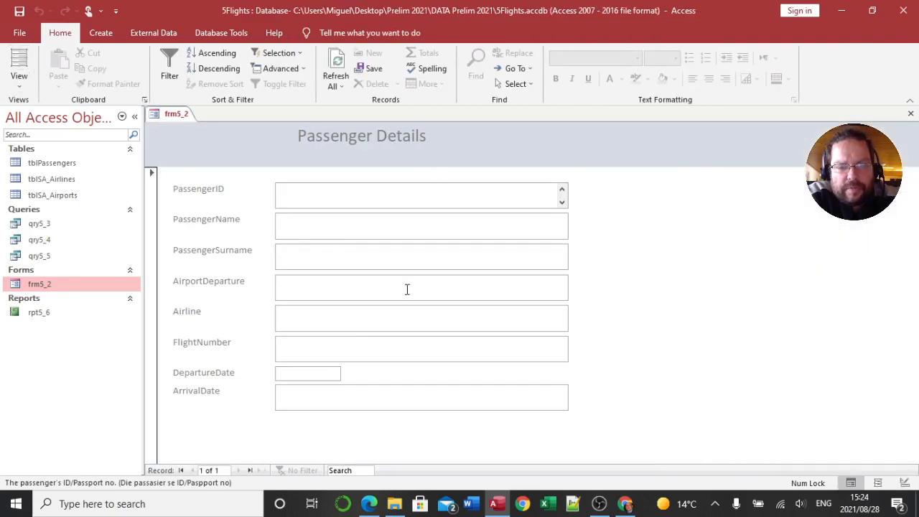
Step: Compare with the exam paper's example, and in Layout View shrink the PassengerID text box to about 5.67 cm wide and 0.54 cm high
click(368, 505)
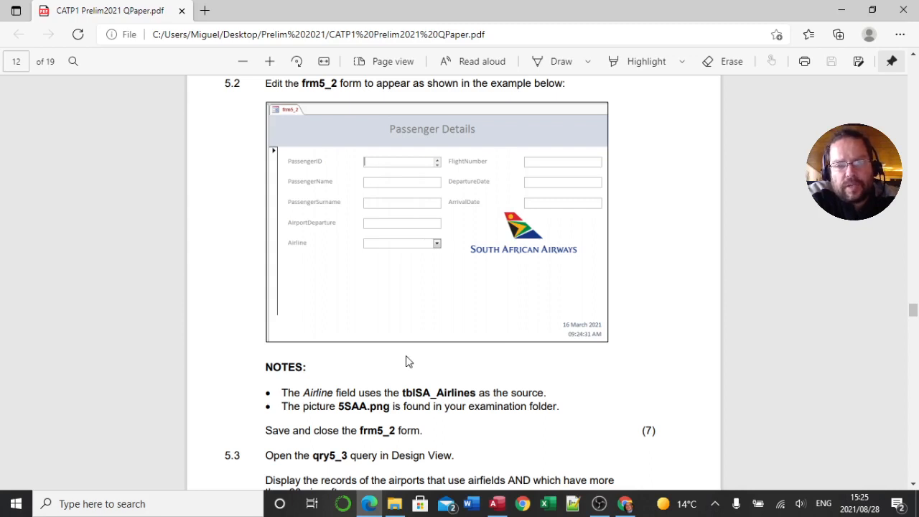
click(496, 506)
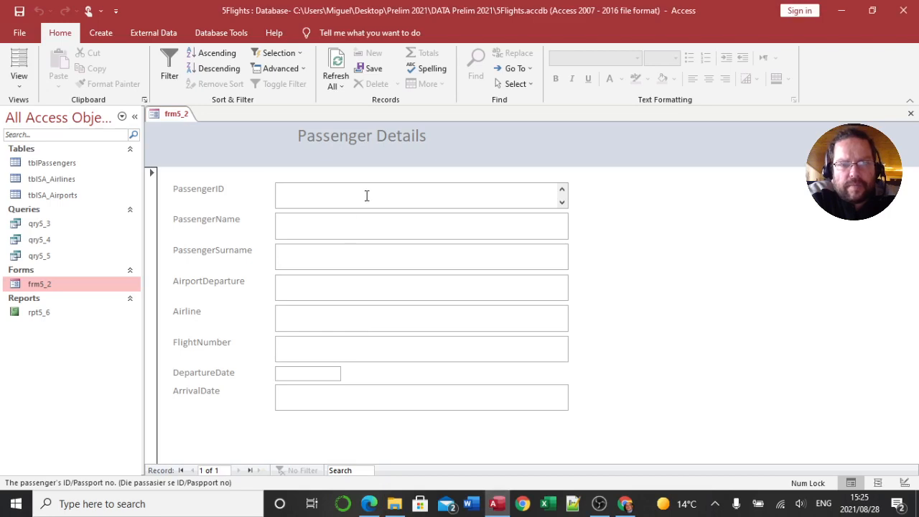
click(18, 59)
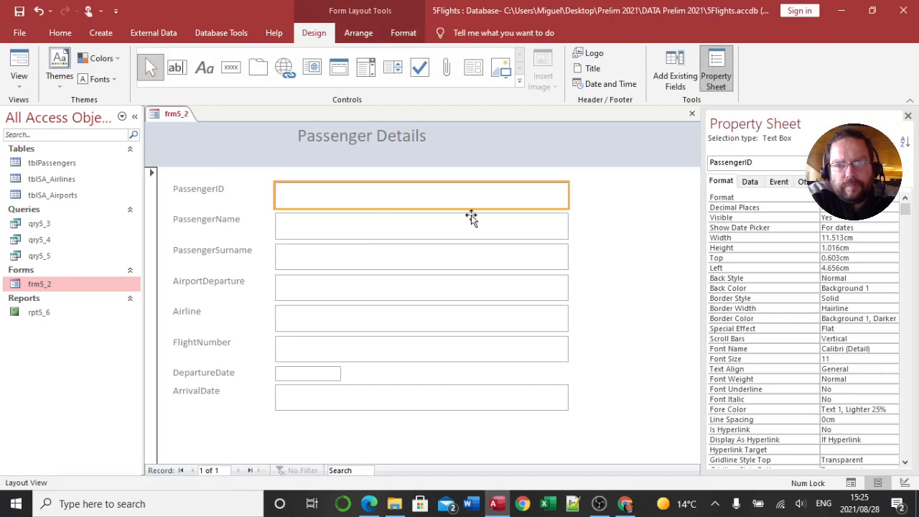
drag(568, 194, 419, 193)
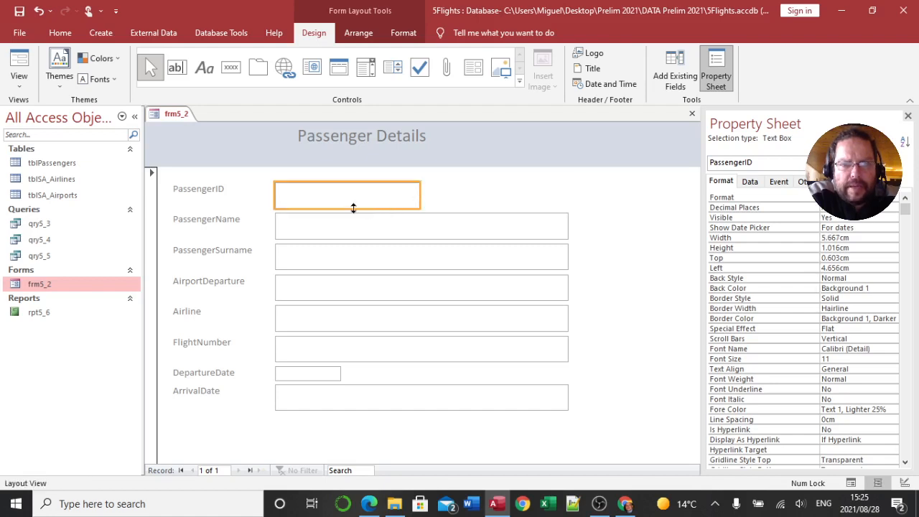
drag(353, 209, 353, 196)
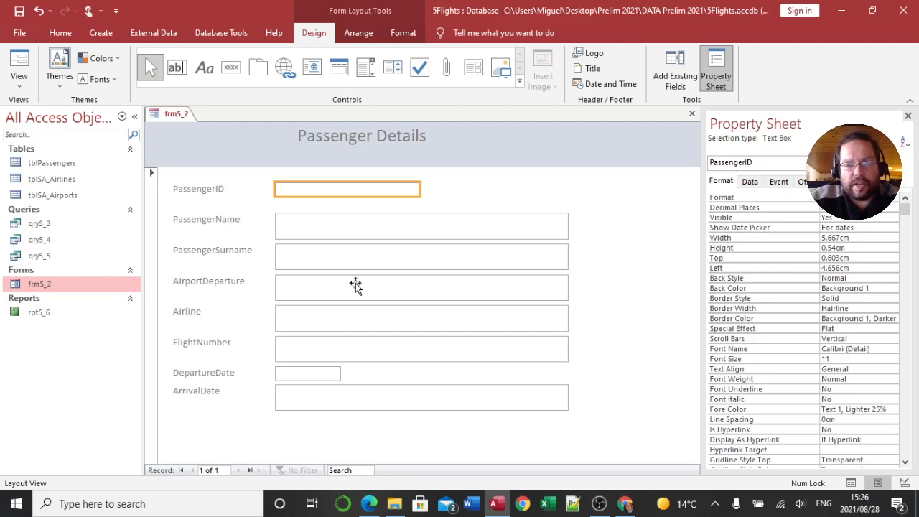
Step: Set the seven text boxes from PassengerName through ArrivalDate to a width of 5.667 cm and a height of 0.541 cm
click(336, 230)
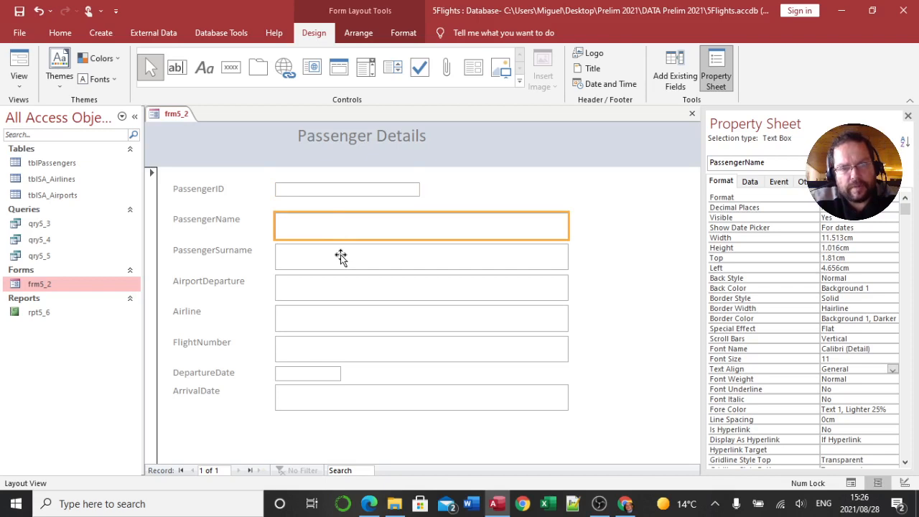
shift+click(340, 254)
shift+click(341, 288)
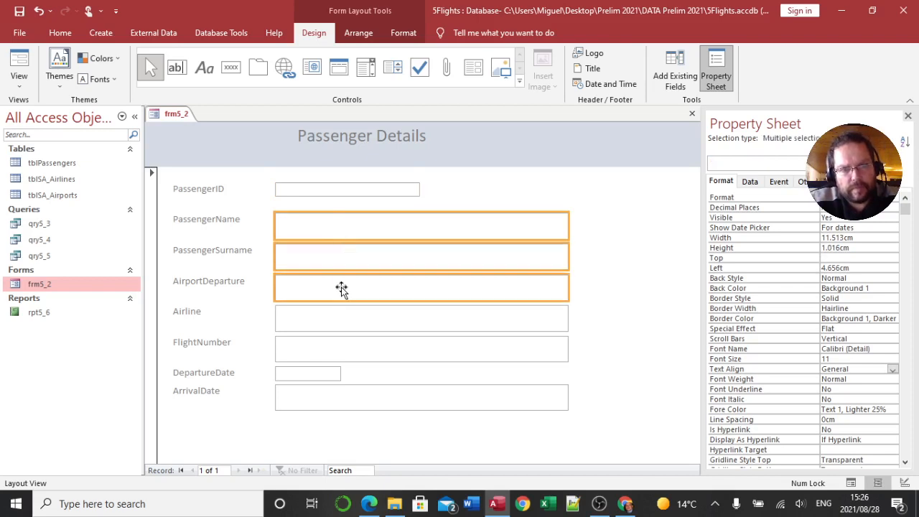
shift+click(340, 321)
shift+click(341, 352)
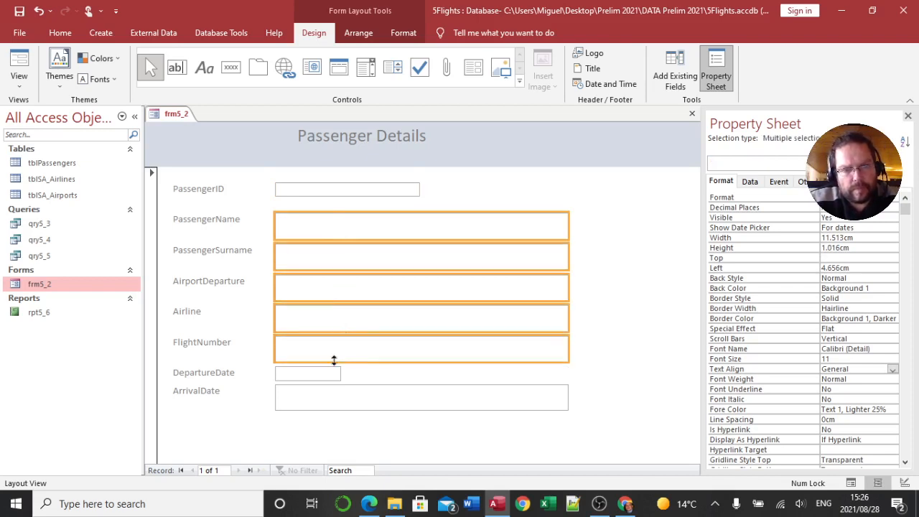
shift+click(331, 372)
shift+click(340, 397)
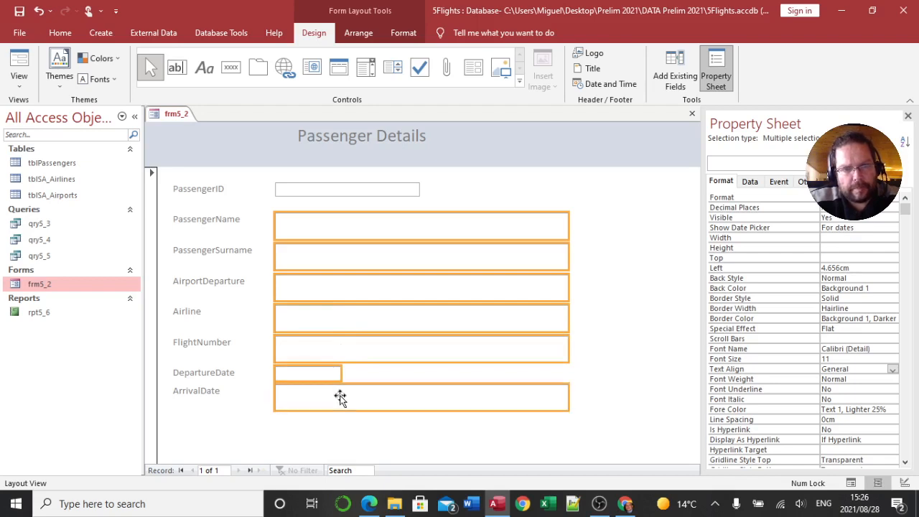
click(827, 237)
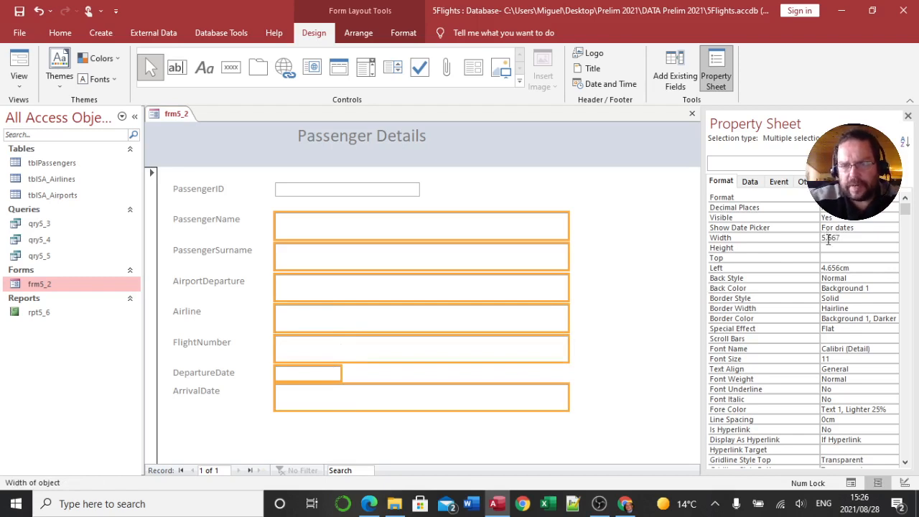
key(Return)
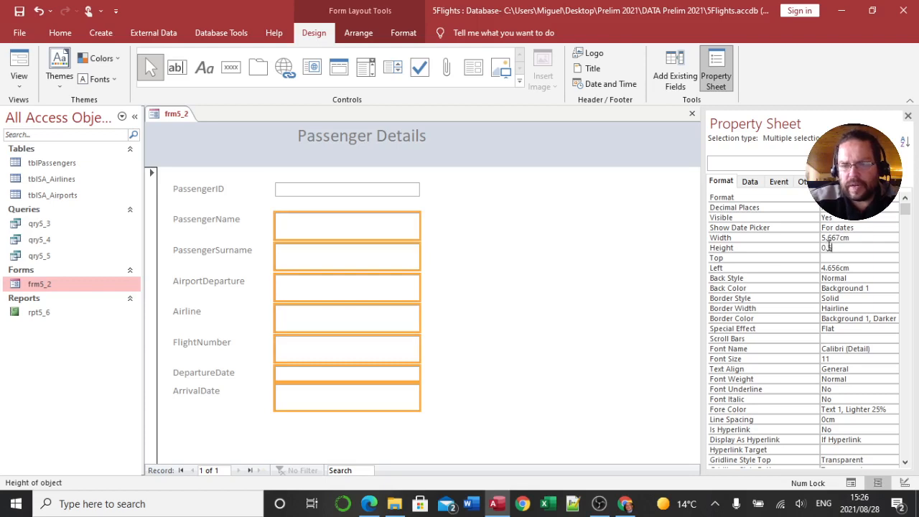
text(0.641)
key(Return)
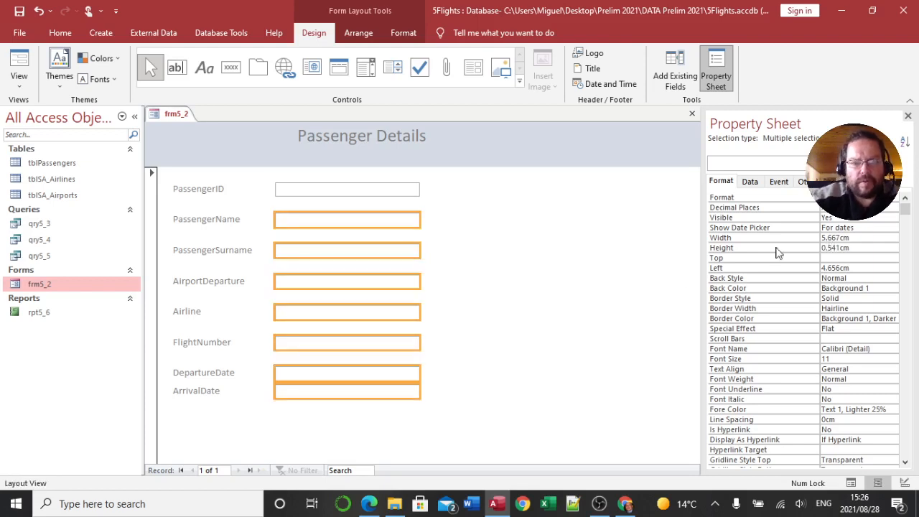
Step: Following the exam paper's example, move the FlightNumber, DepartureDate and ArrivalDate labels and text boxes into a second column, with FlightNumber level with PassengerID
click(424, 379)
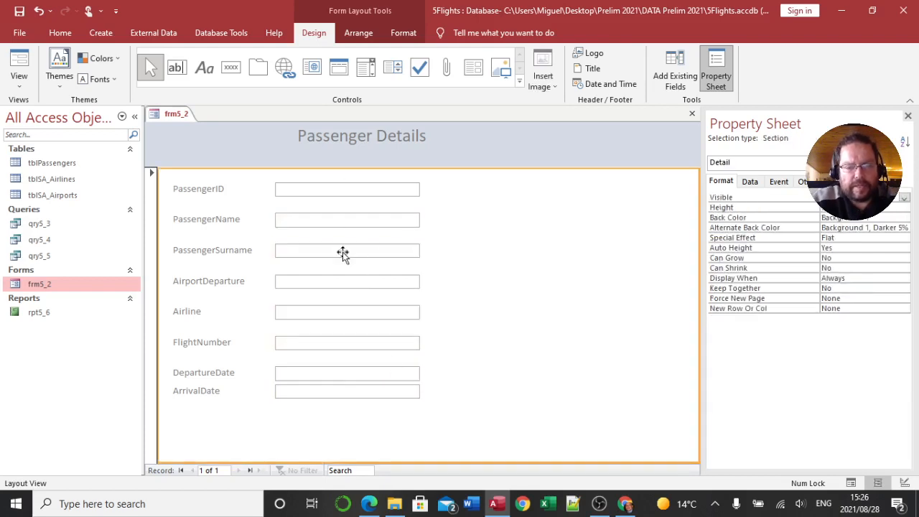
click(369, 504)
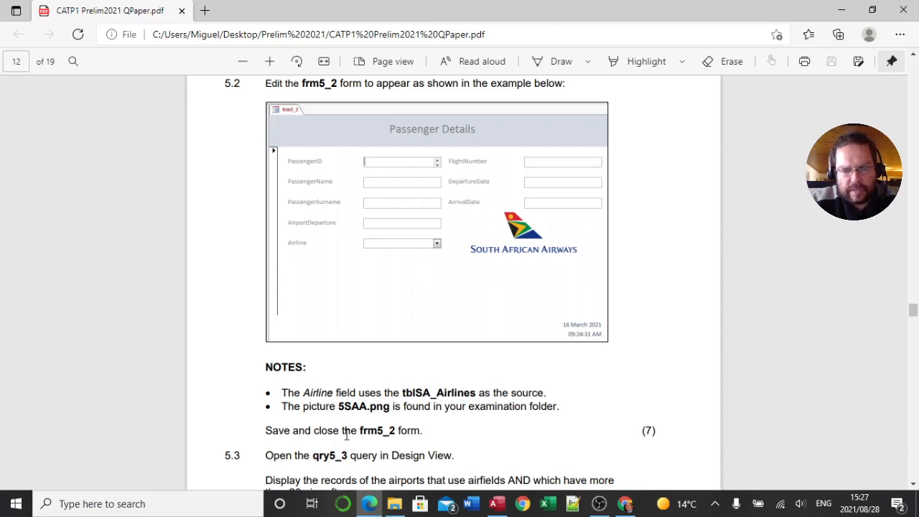
click(496, 504)
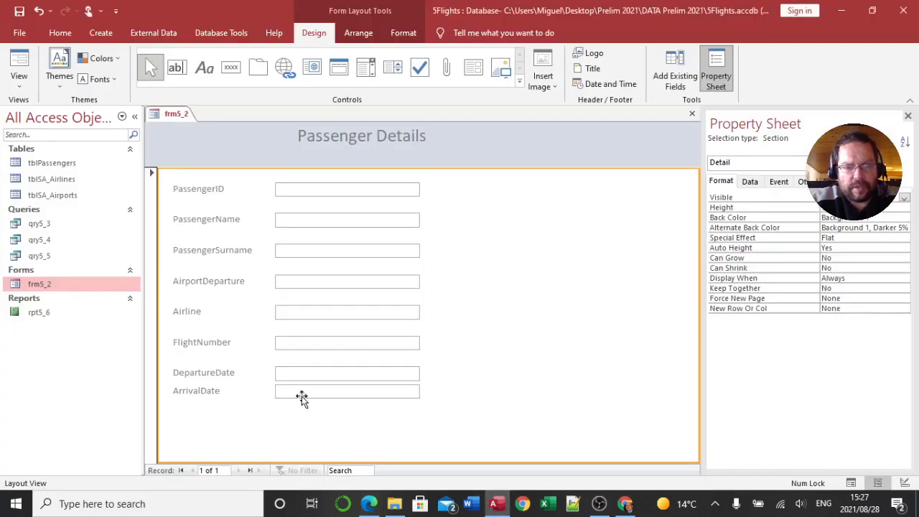
click(201, 392)
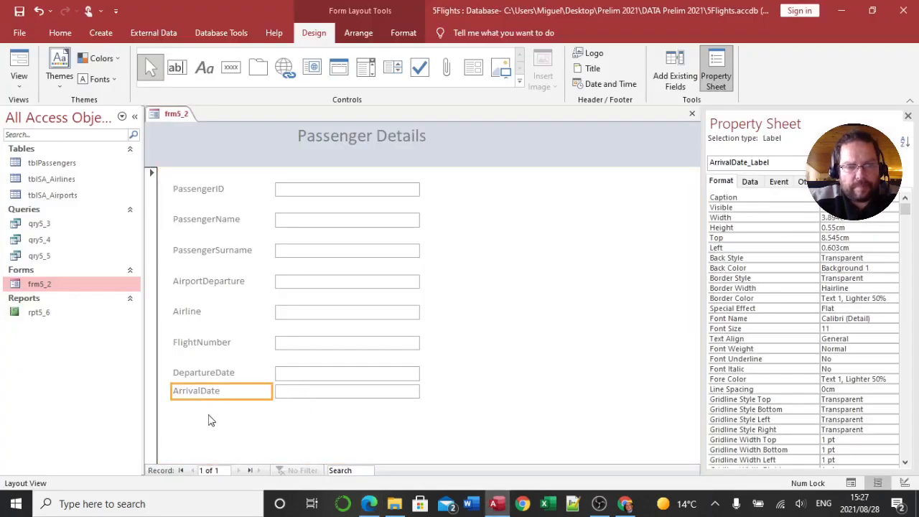
shift+click(289, 394)
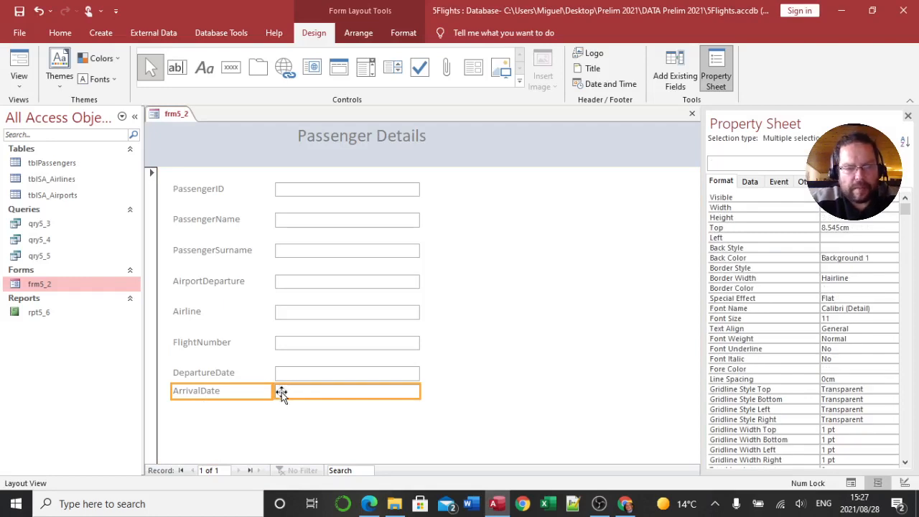
shift+click(229, 377)
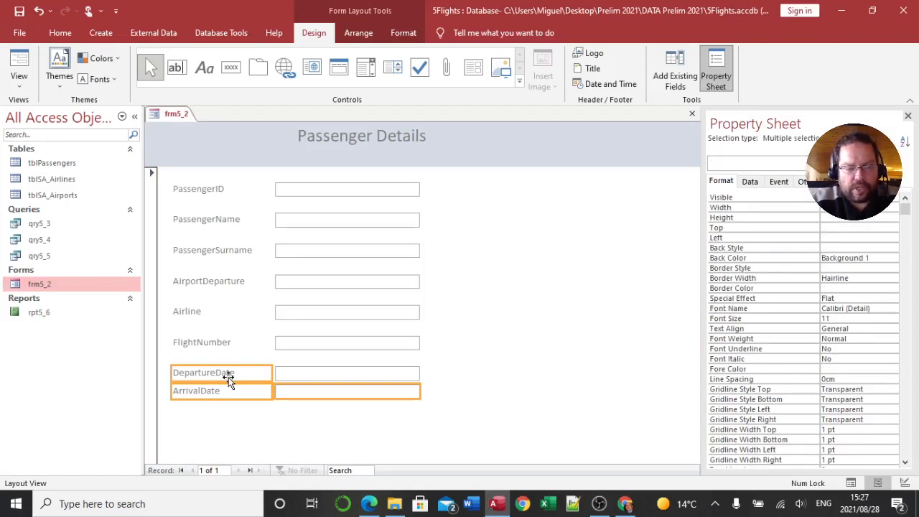
shift+click(288, 374)
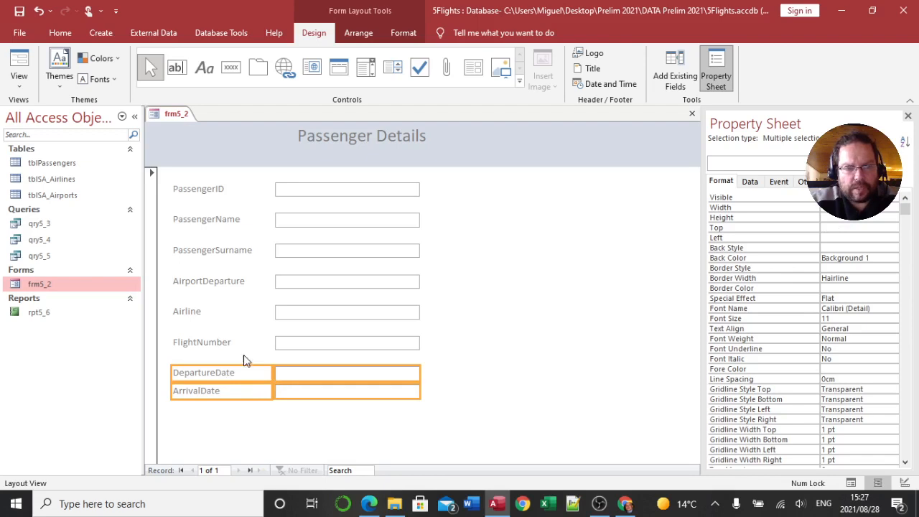
shift+click(212, 341)
shift+click(289, 344)
drag(288, 343, 292, 350)
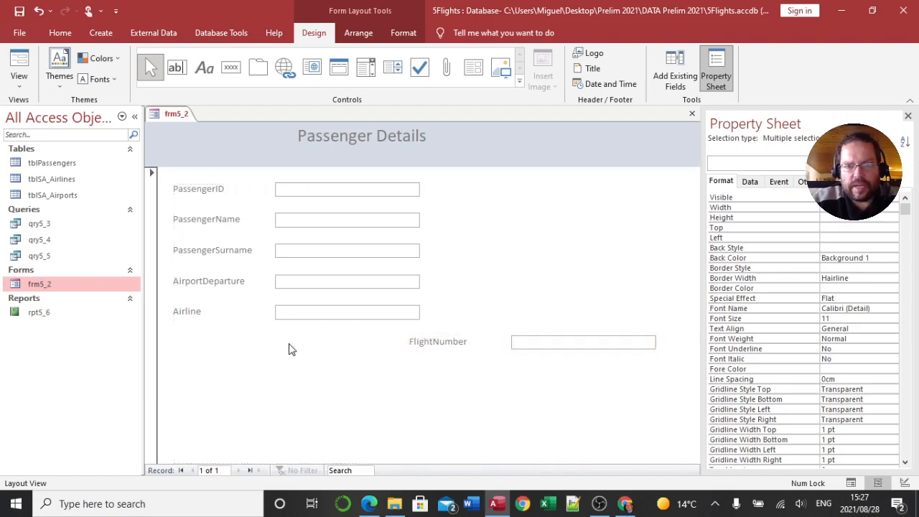
key(Right)
key(Up)
key(Up)
key(Up)
key(Up)
key(Up)
key(Up)
key(Up)
key(Up)
key(Up)
key(Up)
key(Up)
key(Up)
key(Up)
key(Up)
key(Up)
key(Up)
key(Up)
key(Up)
key(Up)
key(Up)
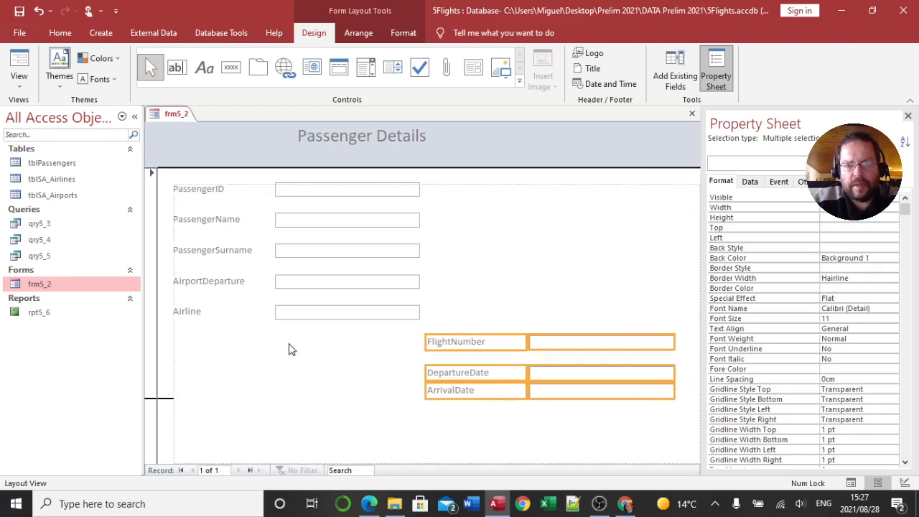
key(Up)
key(Up)
key(Up)
key(Up)
key(Up)
key(Up)
key(Up)
key(Up)
key(Up)
key(Up)
key(Up)
key(Up)
key(Up)
key(Up)
key(Up)
key(Up)
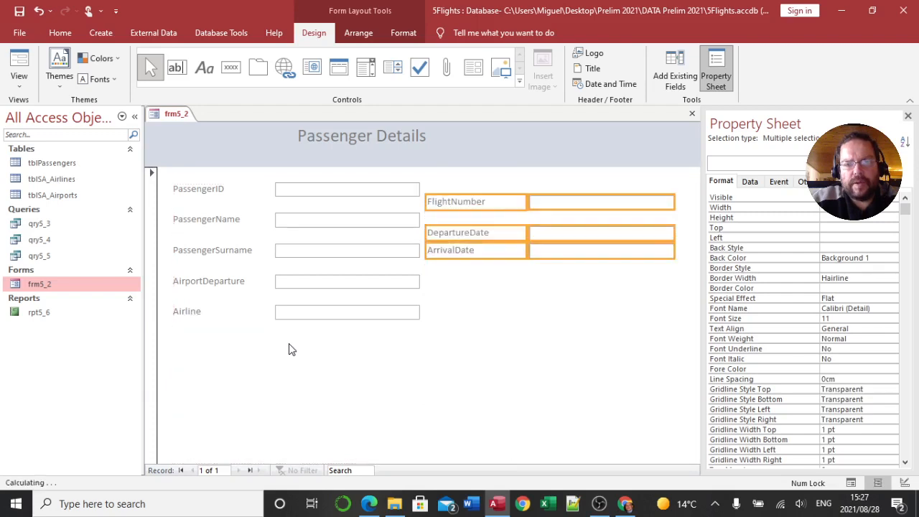
key(Up)
key(Up)
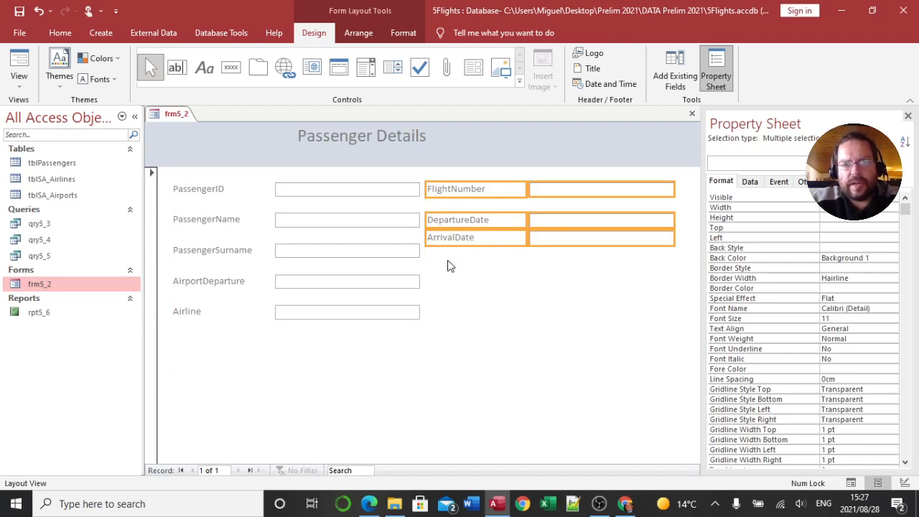
click(523, 412)
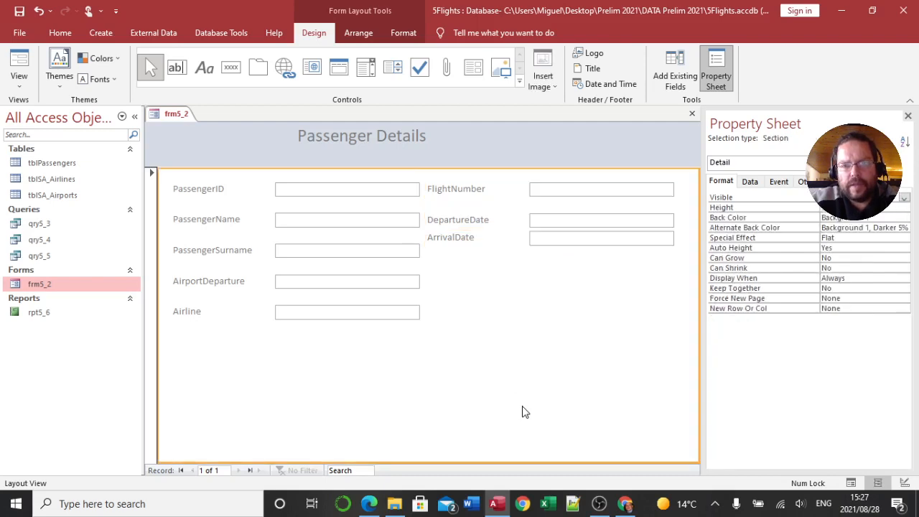
Step: Move the ArrivalDate label and text box down to a Top position of about 3.1 cm, roughly level with PassengerSurname
click(458, 242)
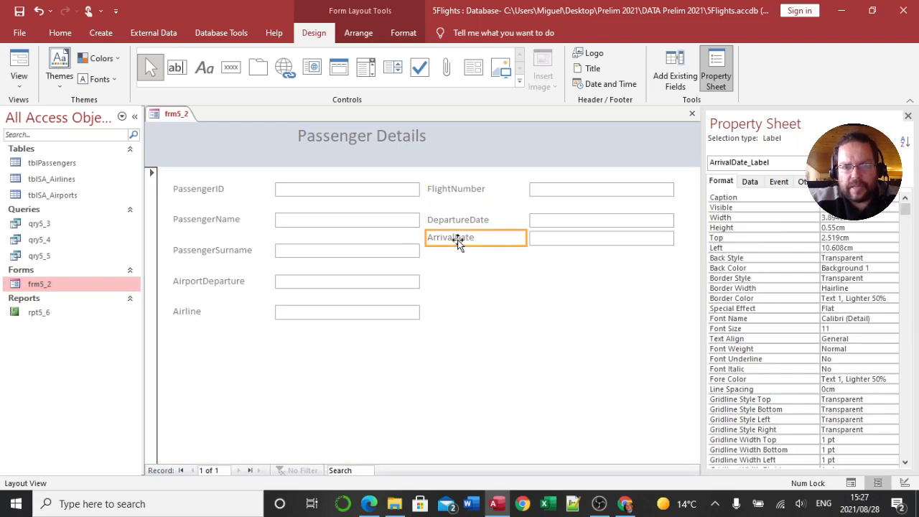
shift+click(540, 243)
key(Down)
key(Down)
key(Down)
key(Down)
key(Down)
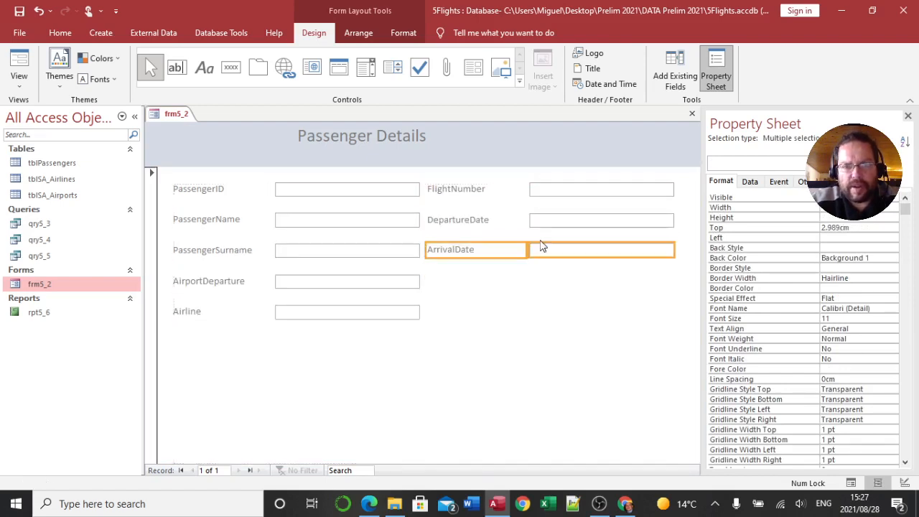
key(Down)
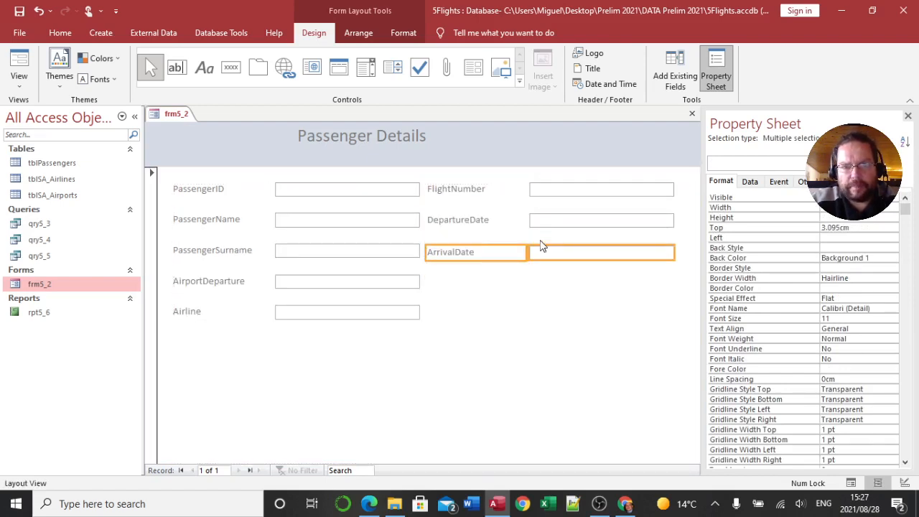
click(531, 287)
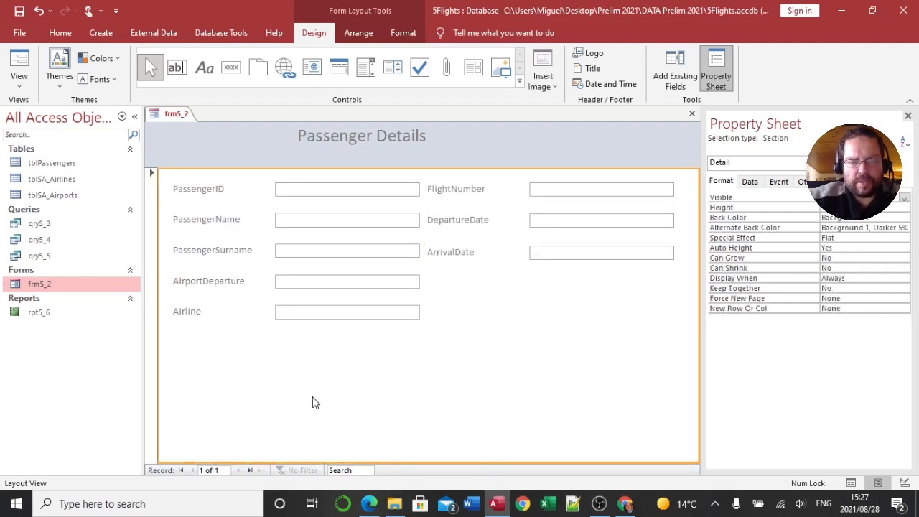
Step: Check the exam paper's example, and in Design View draw an image control about 9.4 cm wide and 2.3 cm high beneath ArrivalDate
click(368, 505)
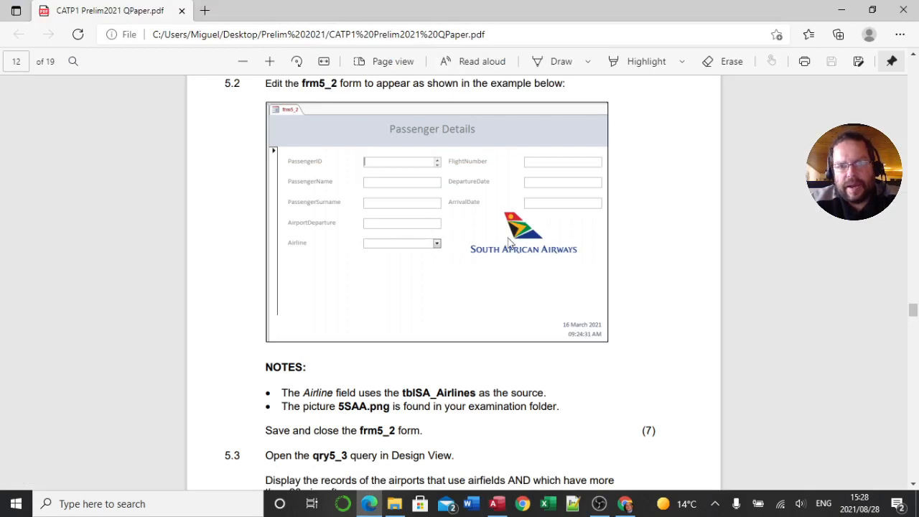
click(496, 503)
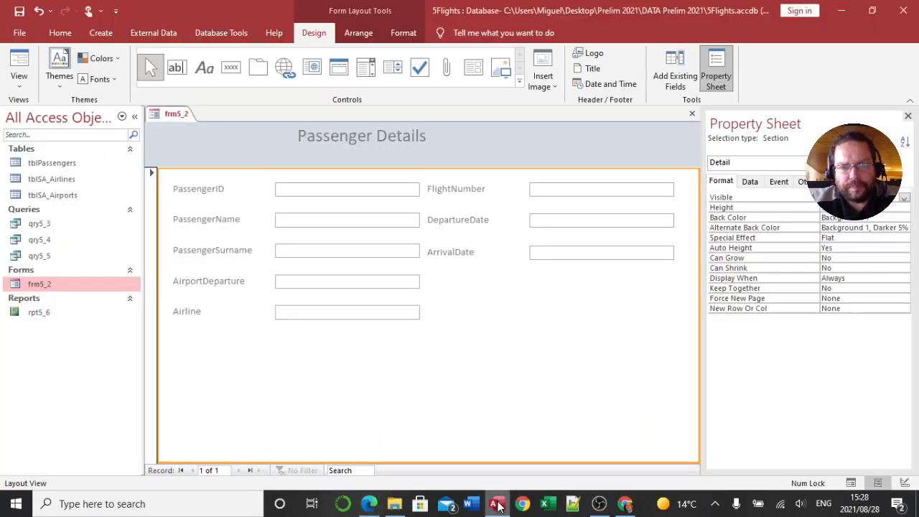
click(19, 81)
click(37, 169)
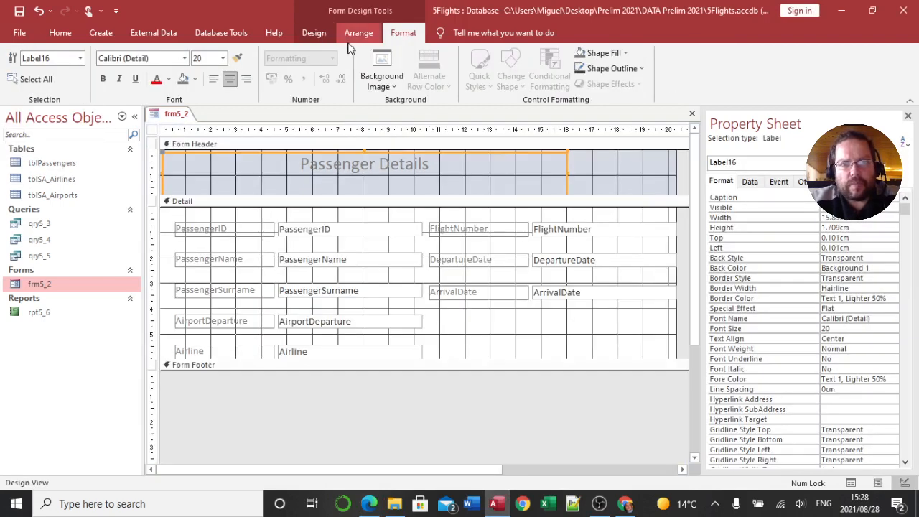
click(323, 35)
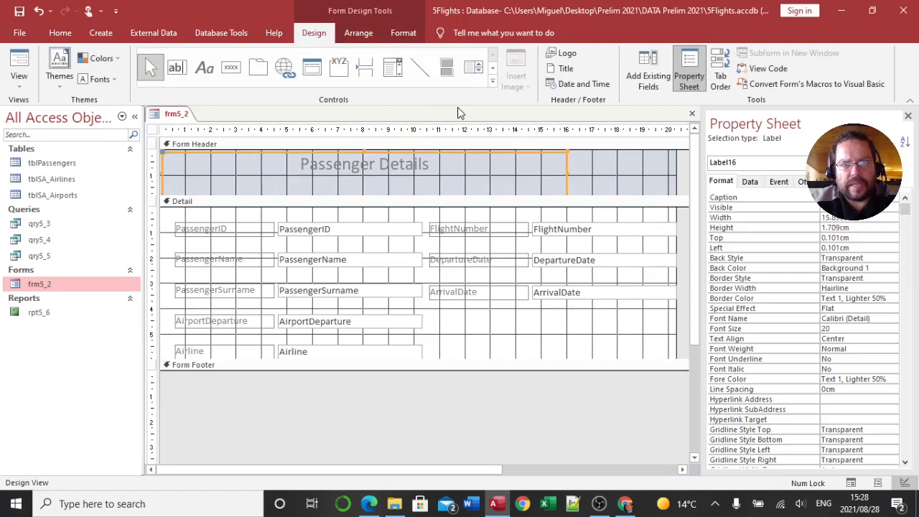
click(493, 83)
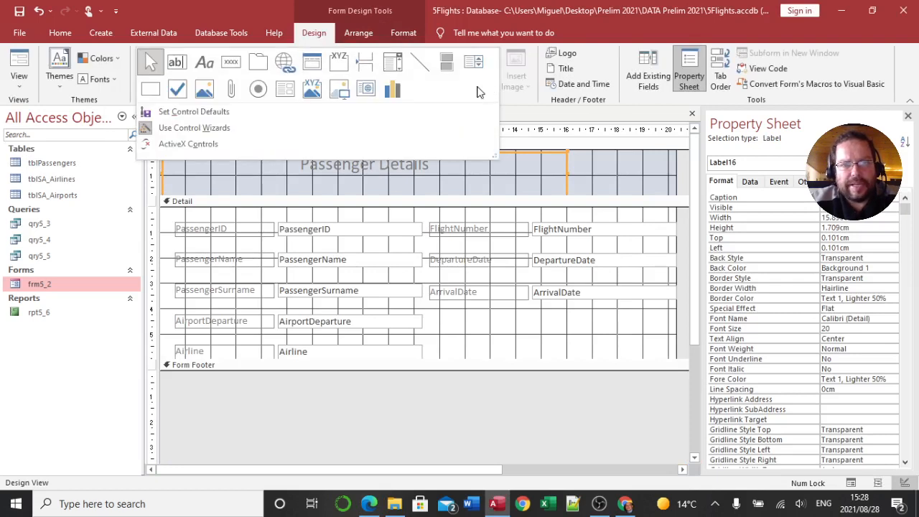
click(343, 96)
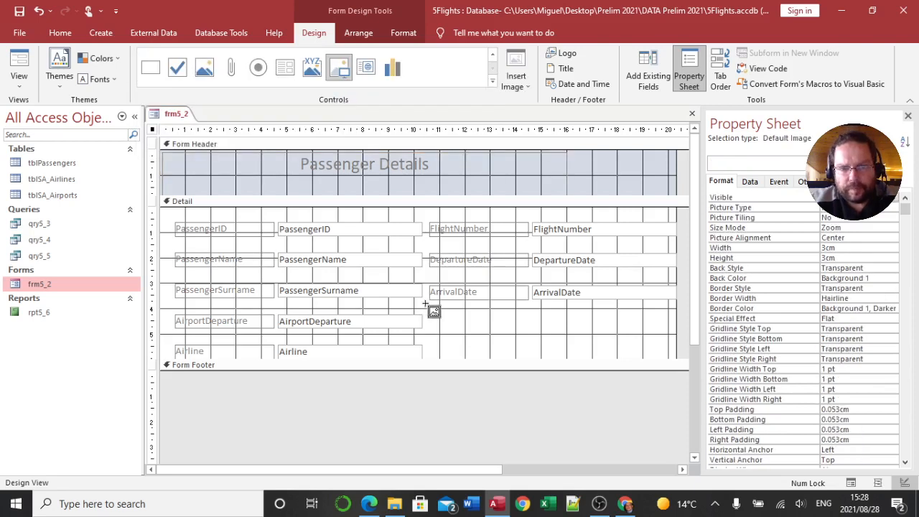
drag(429, 303, 668, 363)
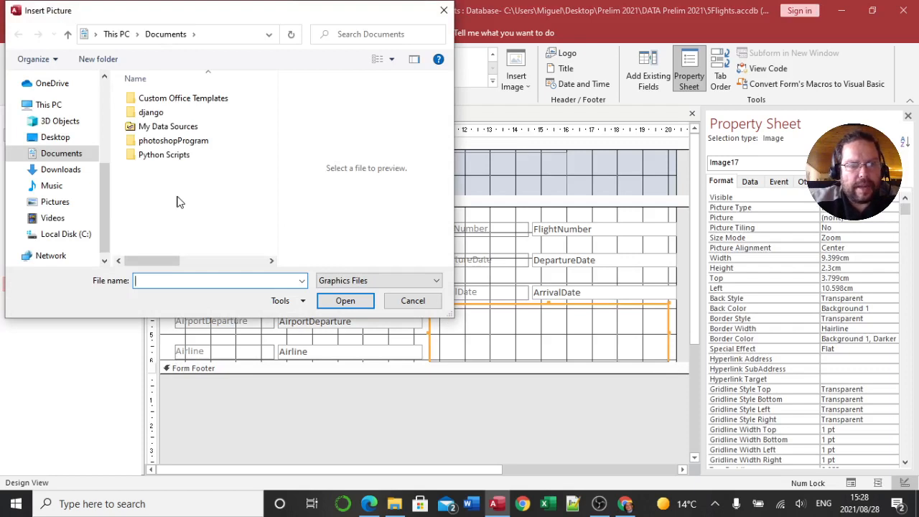
Step: Insert the picture 5SAA from the Desktop folder Prelim 2021 > DATA Prelim 2021 into the image control
click(57, 138)
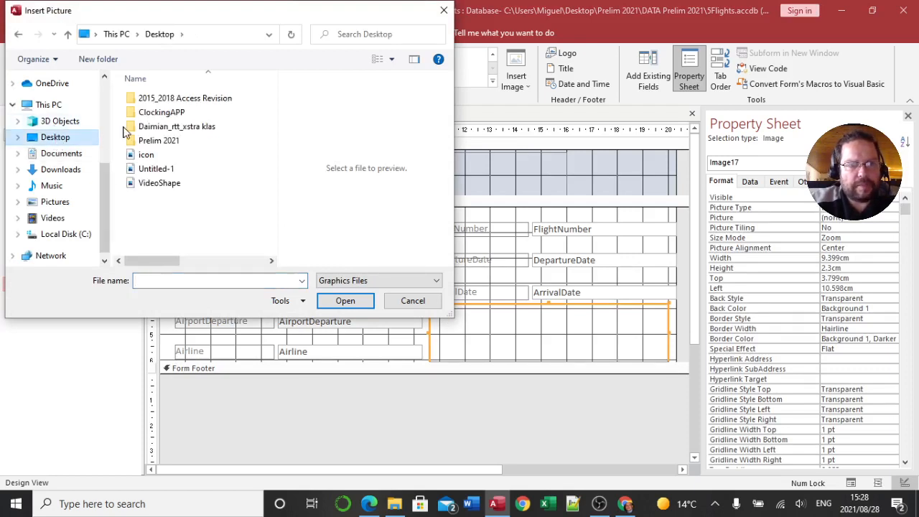
double_click(150, 141)
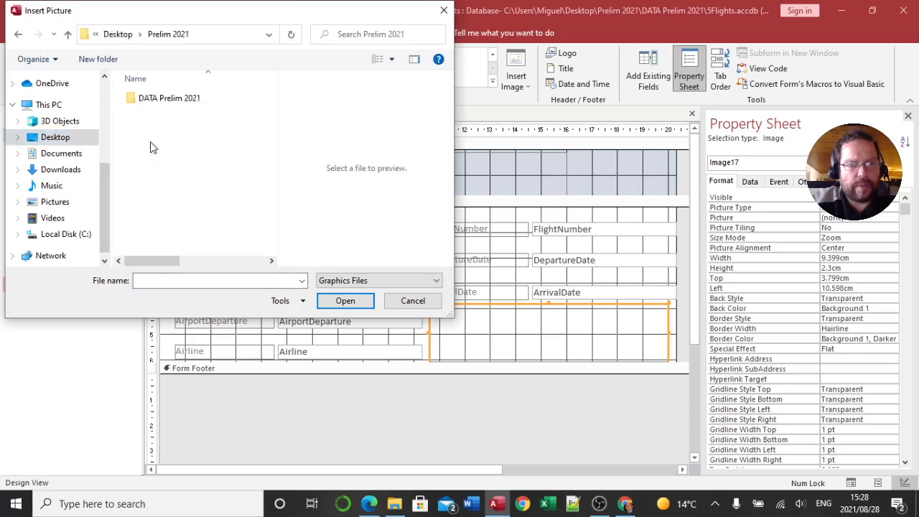
double_click(152, 104)
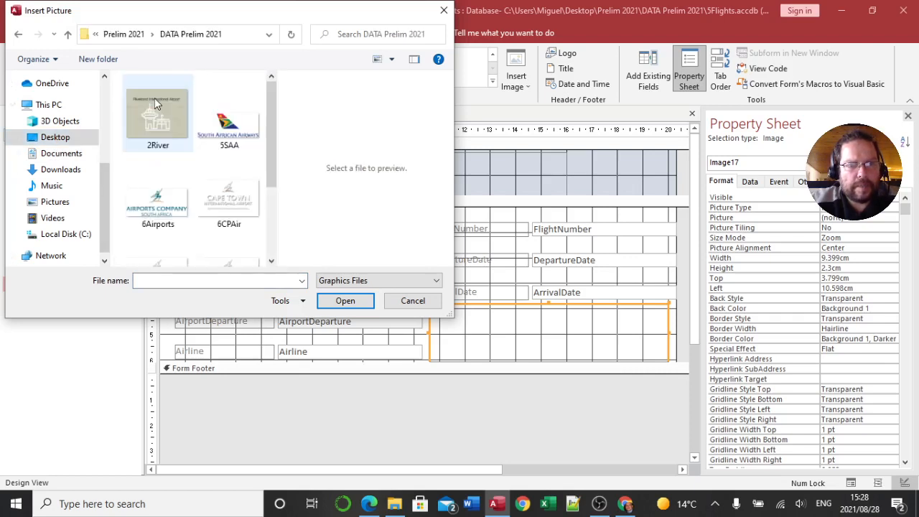
click(229, 126)
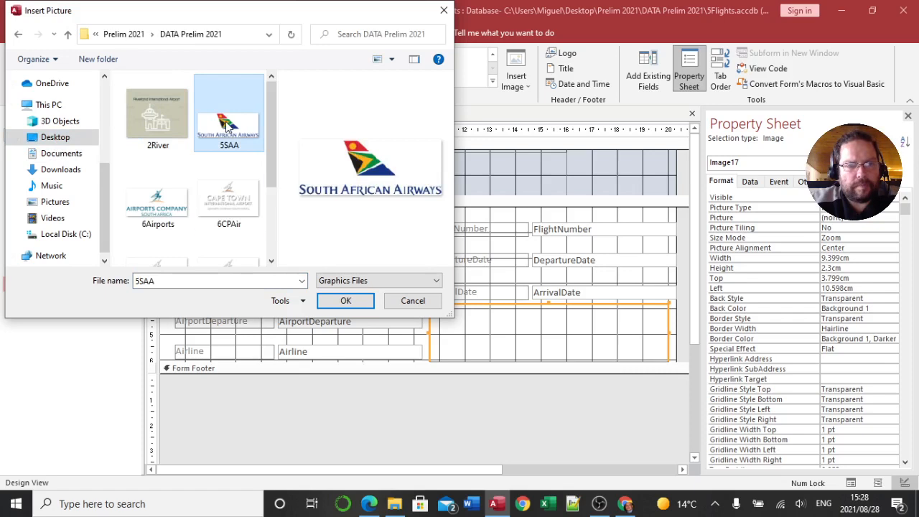
click(343, 303)
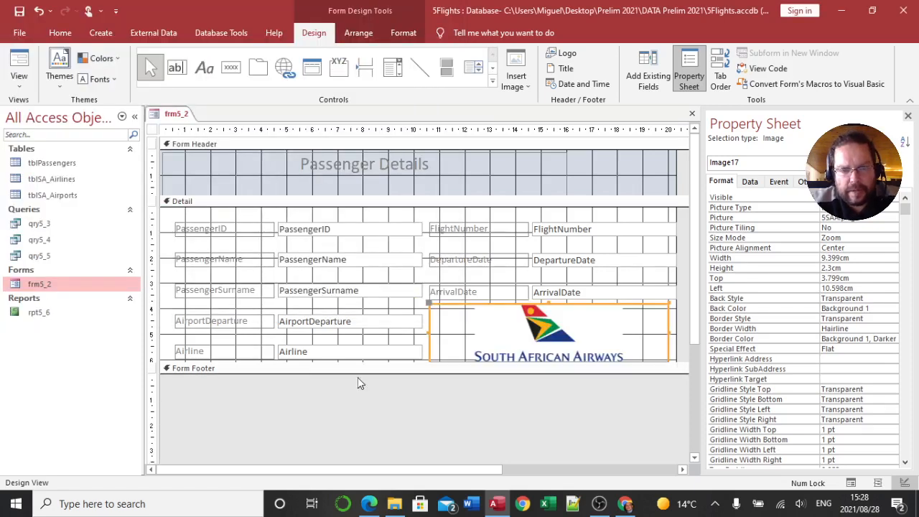
Step: Extend the Detail section to a height of about 7 cm and view the form in Form View
drag(369, 364, 371, 388)
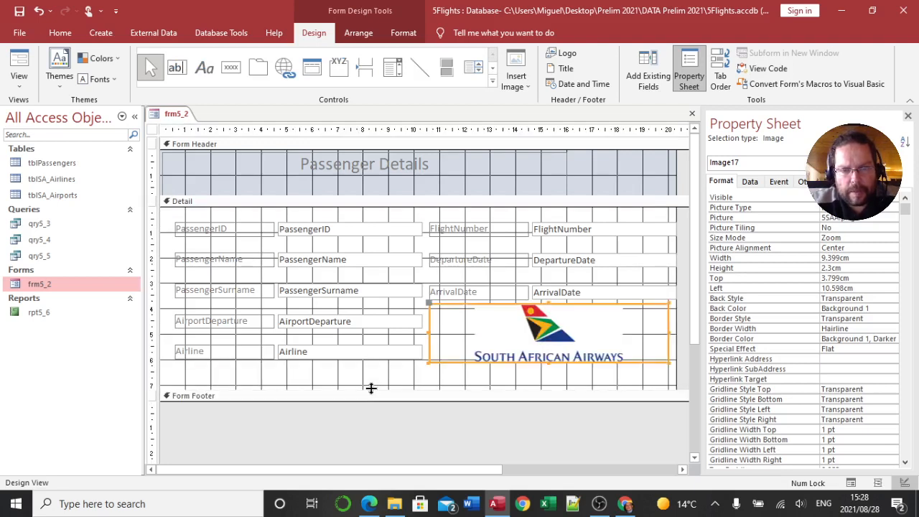
click(396, 380)
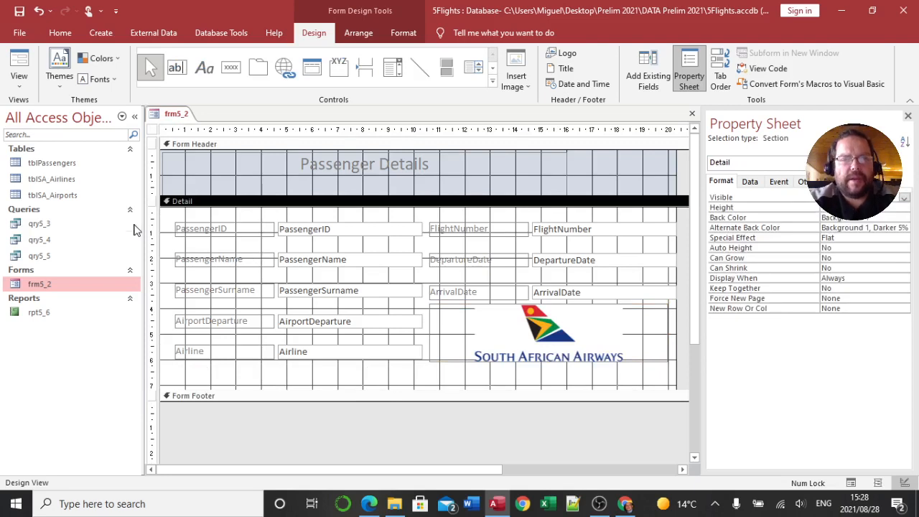
click(15, 60)
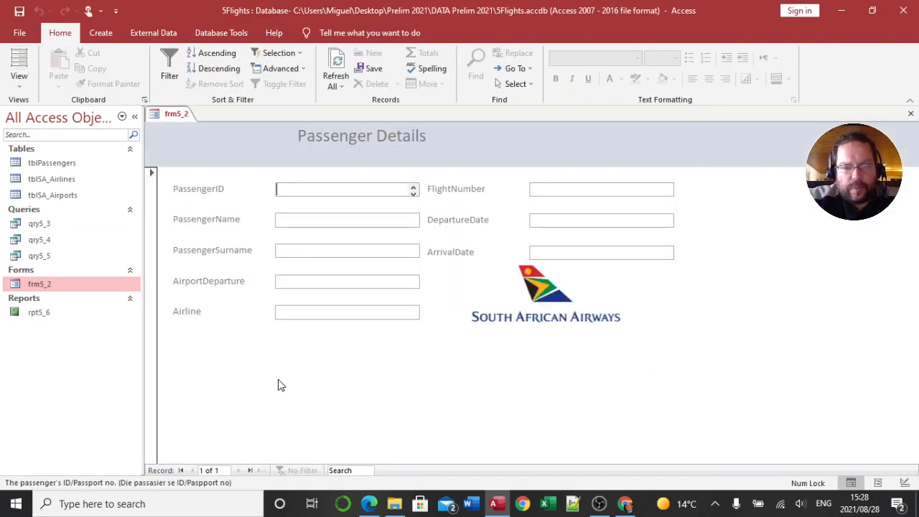
Step: Compare the form's Airline field with the exam paper's example and read the note about its source table
click(369, 504)
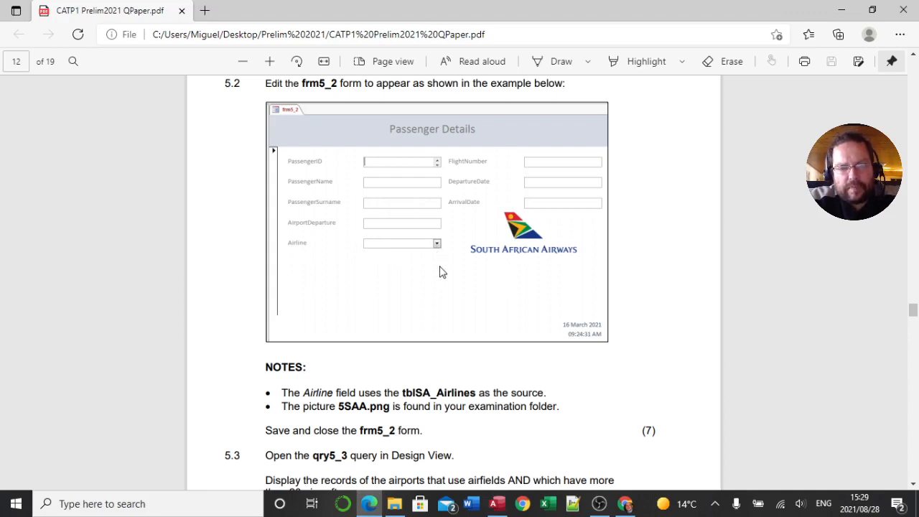
click(495, 504)
click(406, 314)
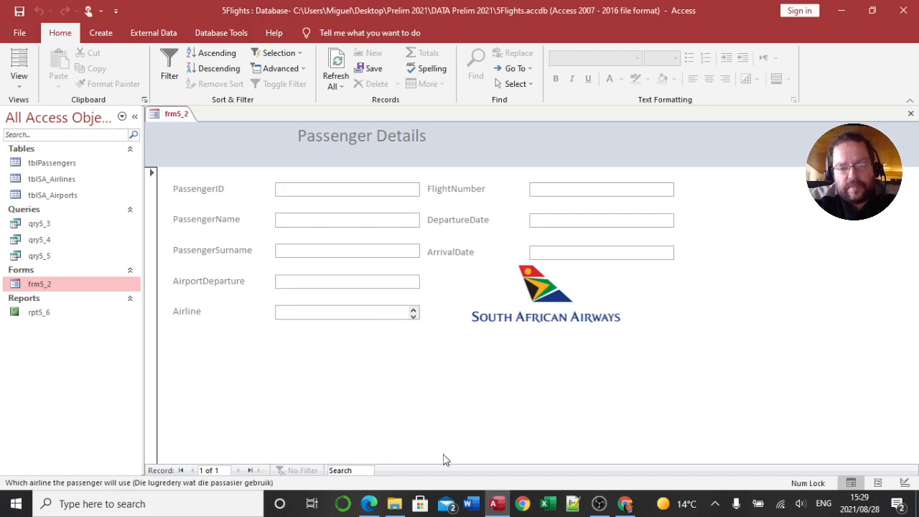
click(369, 505)
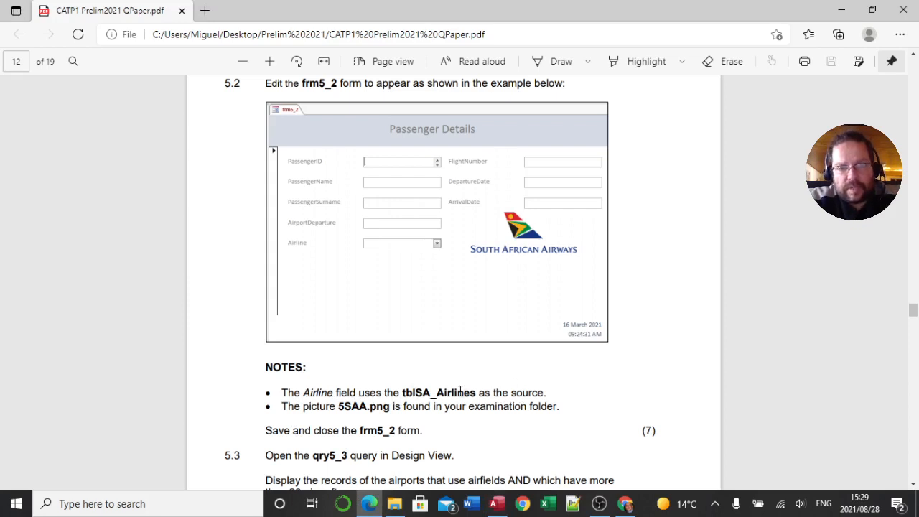
click(495, 503)
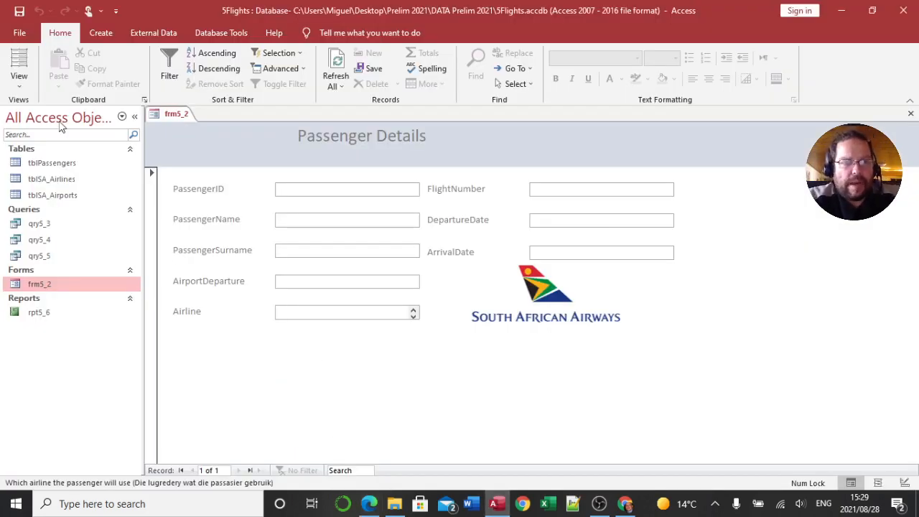
Step: Return the form to Design View and change the Airline text box into a combo box
click(19, 78)
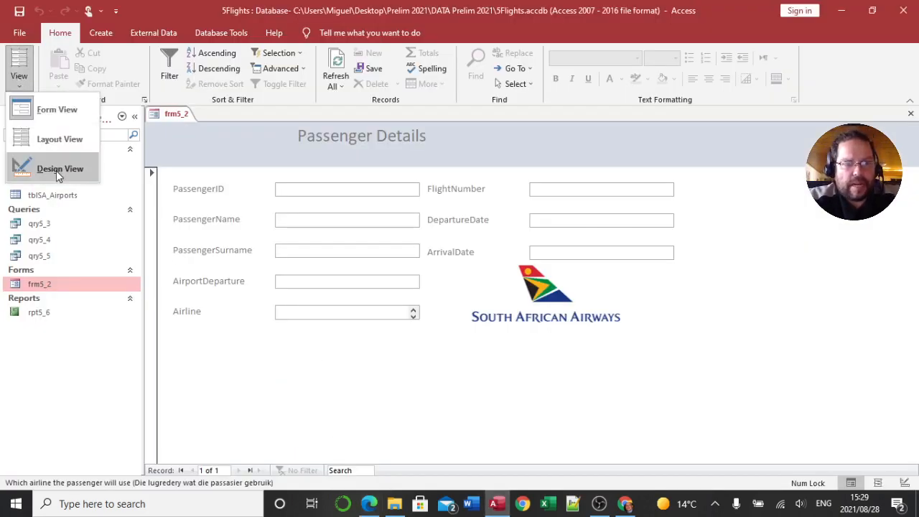
click(59, 172)
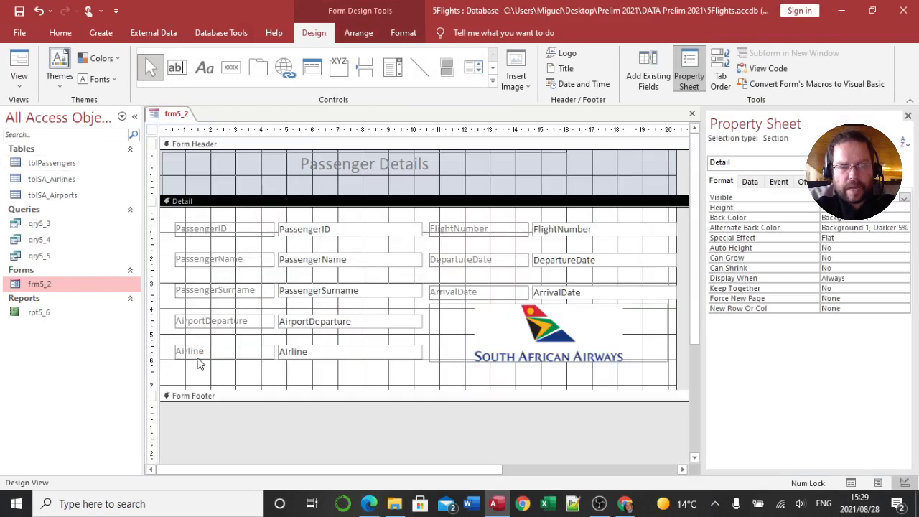
click(323, 354)
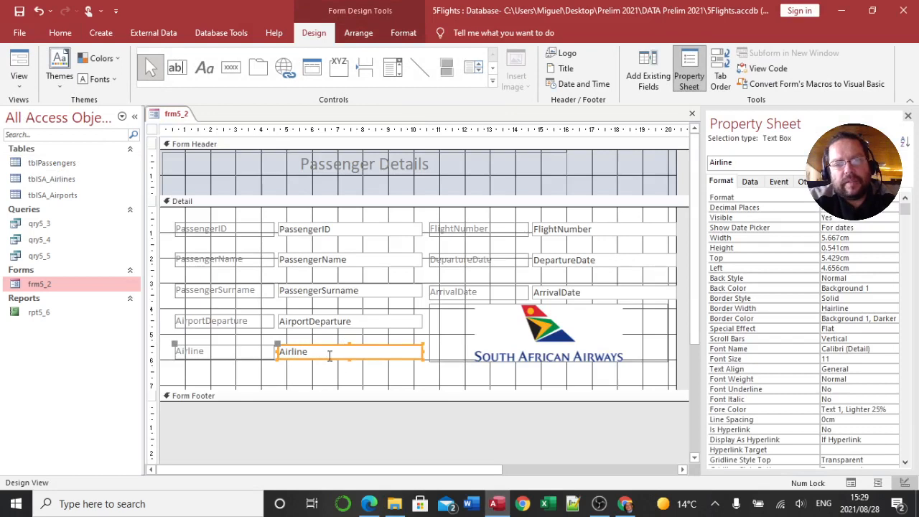
click(236, 352)
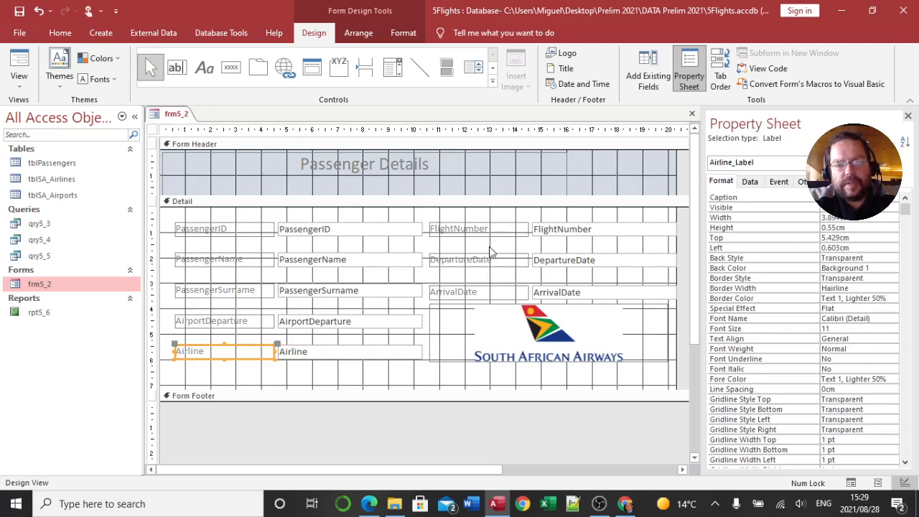
click(342, 352)
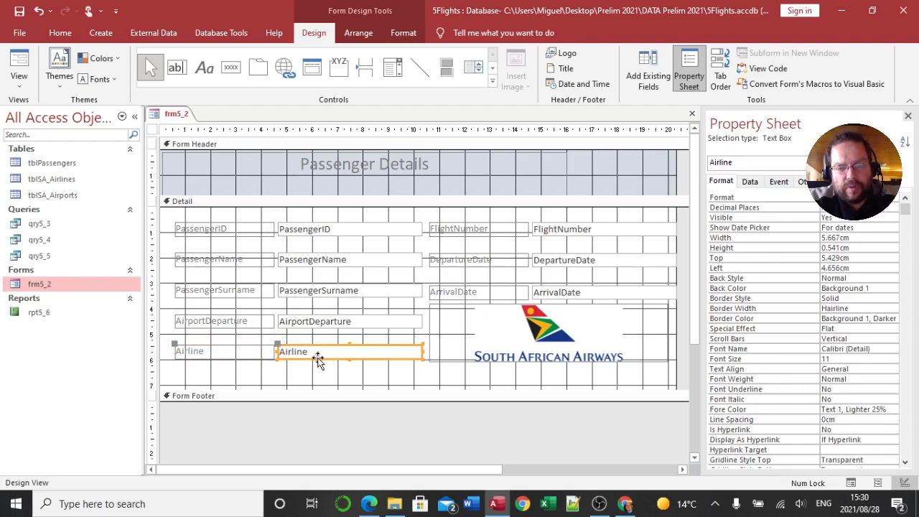
right_click(318, 361)
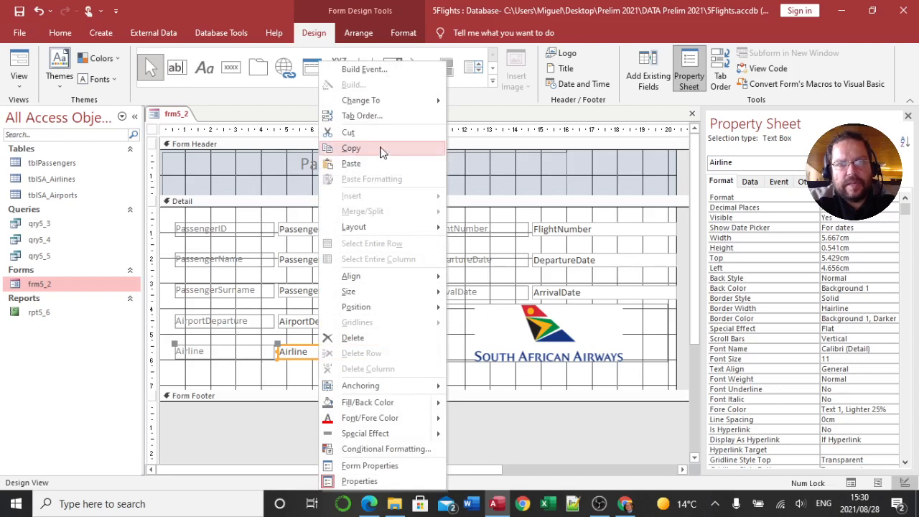
mouse_move(399, 98)
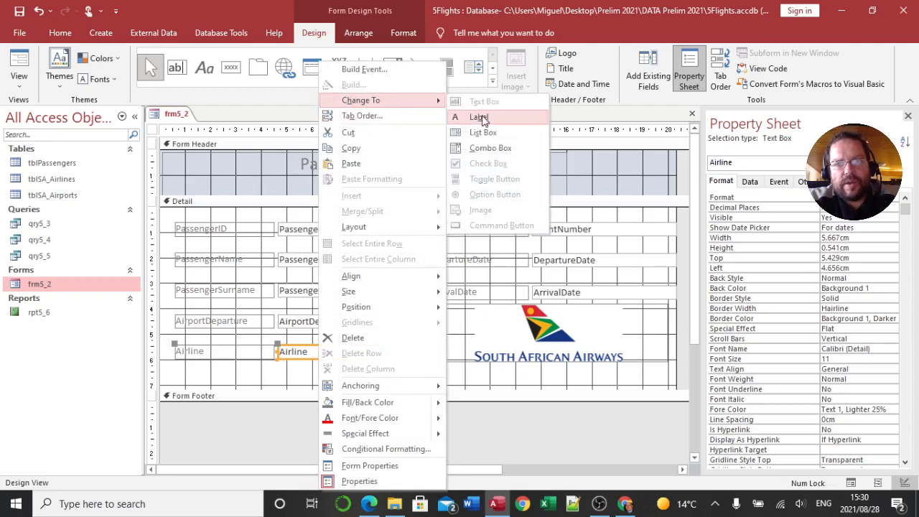
click(505, 151)
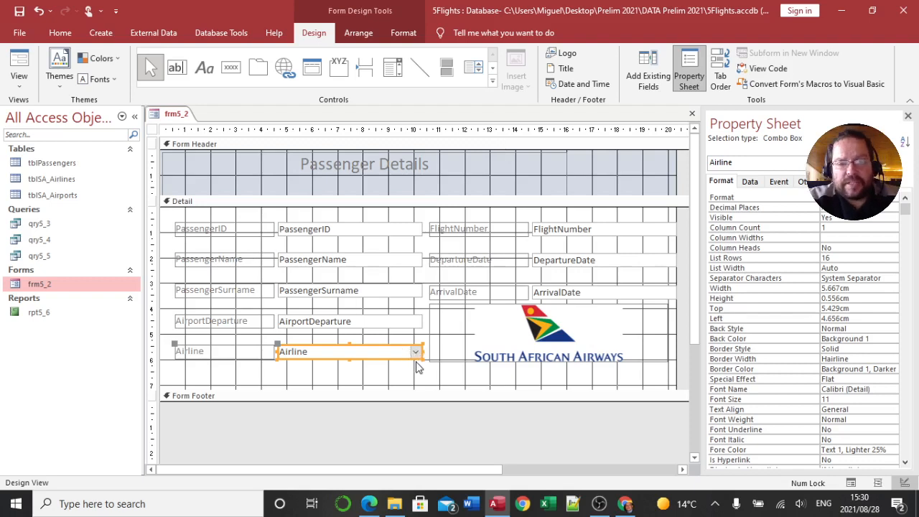
Step: Set the Airline combo box's row source to tblSA_Airlines and check it against the exam paper's note
click(751, 182)
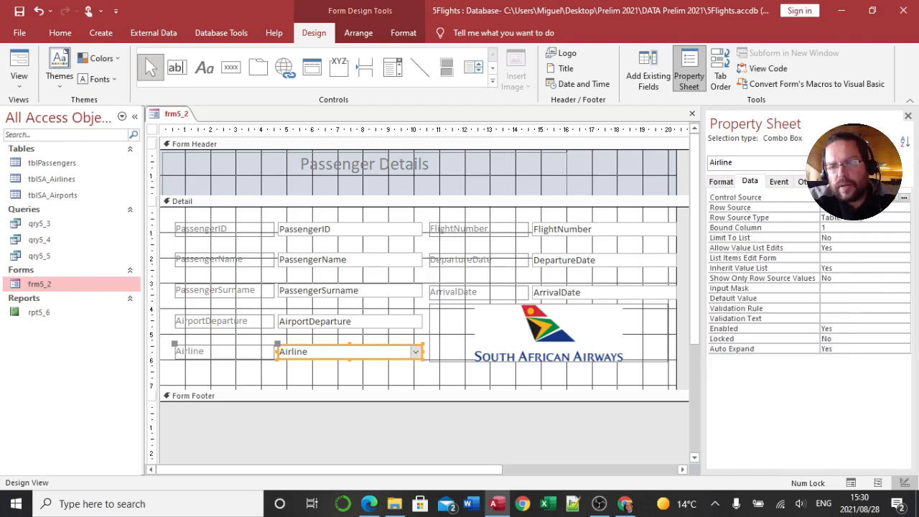
click(862, 208)
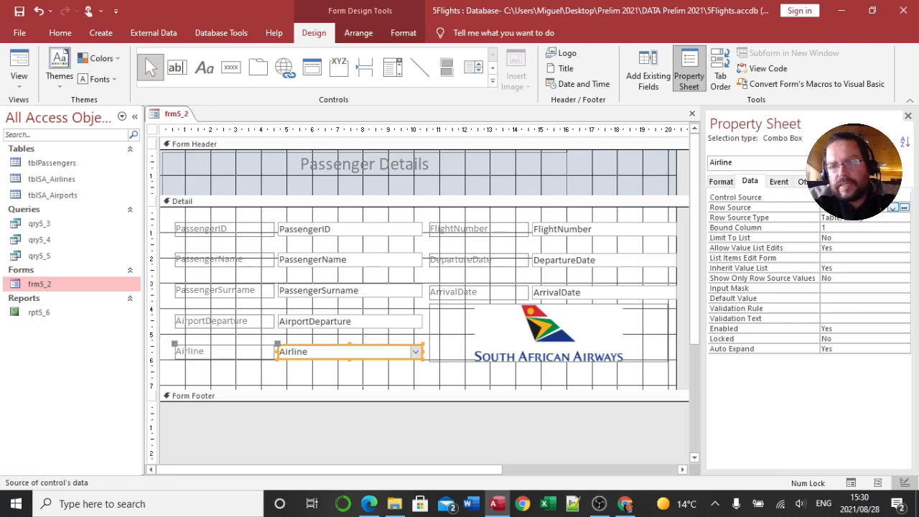
click(893, 208)
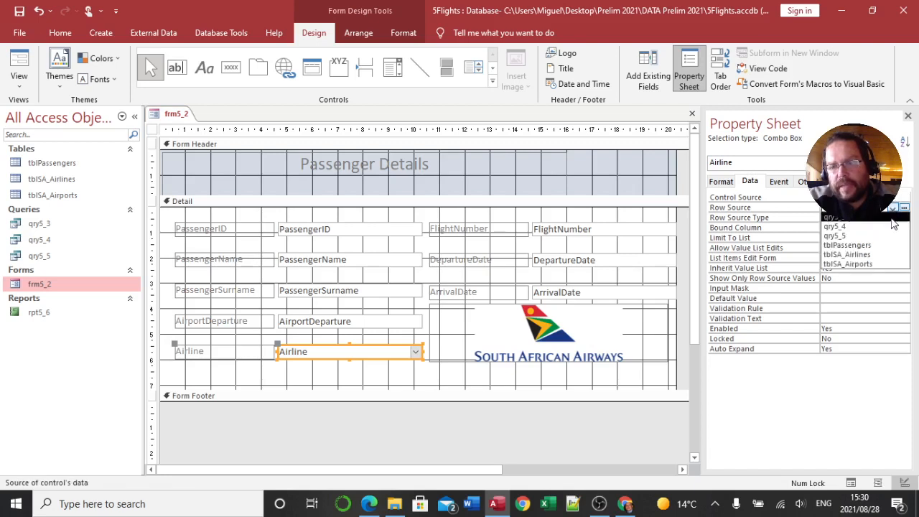
click(851, 256)
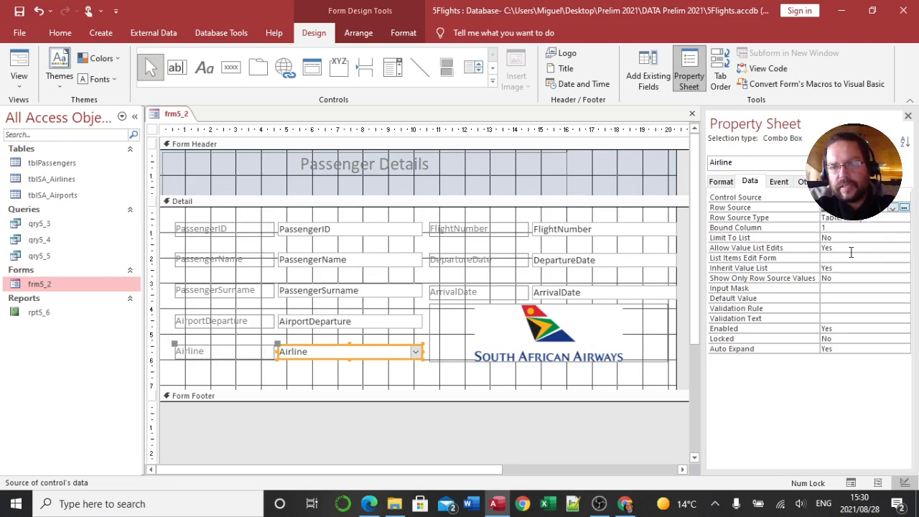
click(370, 505)
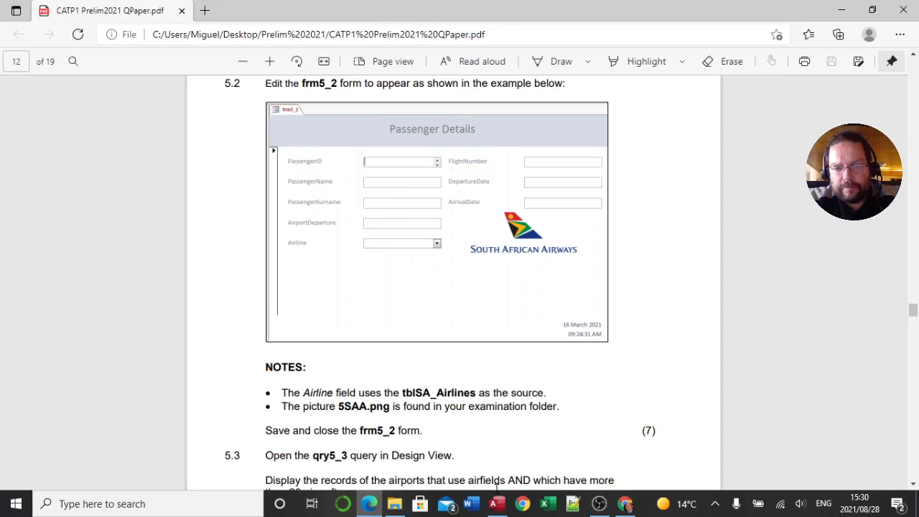
click(496, 504)
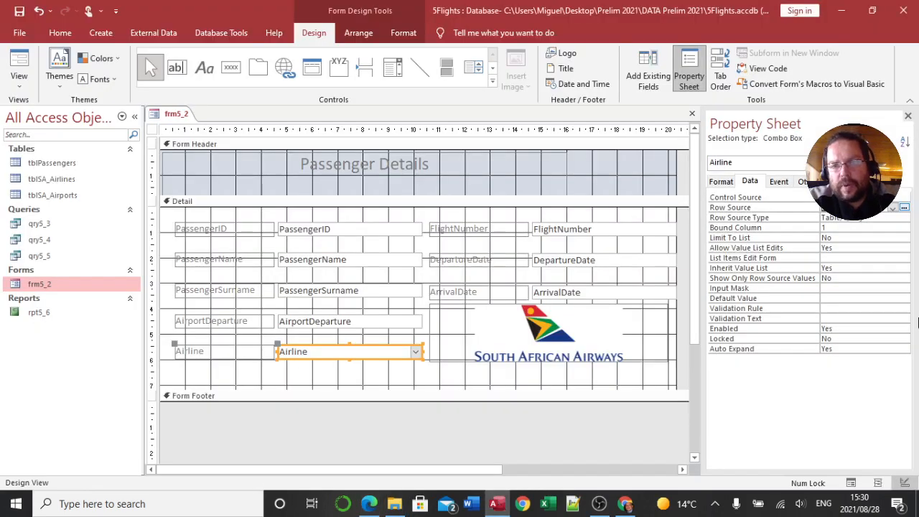
Step: View the form in Form View, examine the Airline drop-down choices and compare the form with the exam paper's example
click(19, 64)
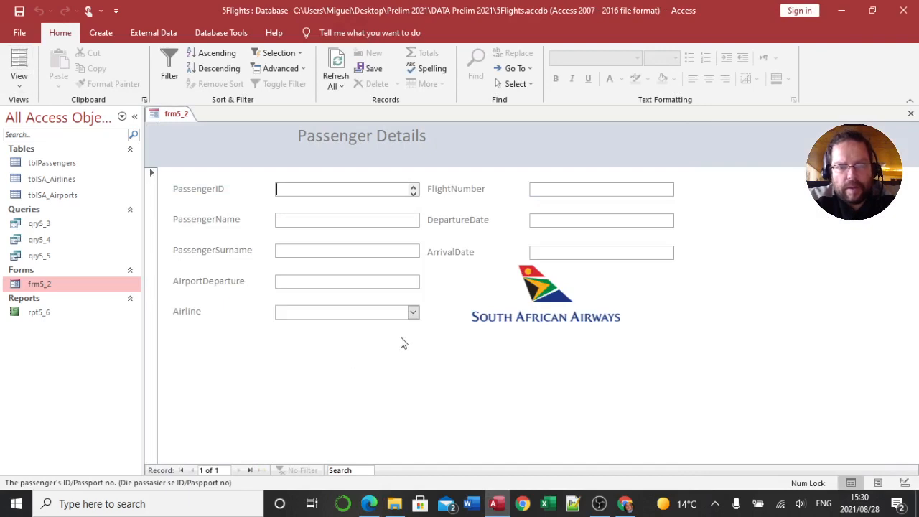
click(416, 313)
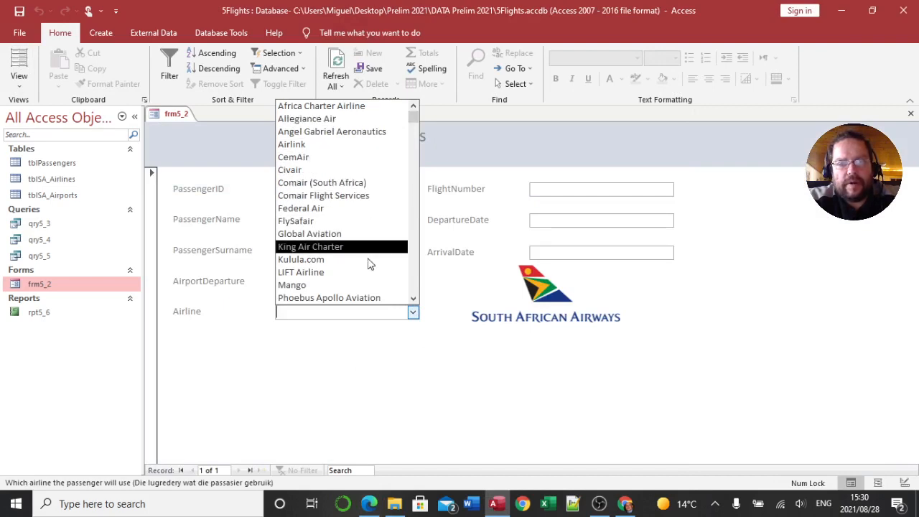
click(436, 395)
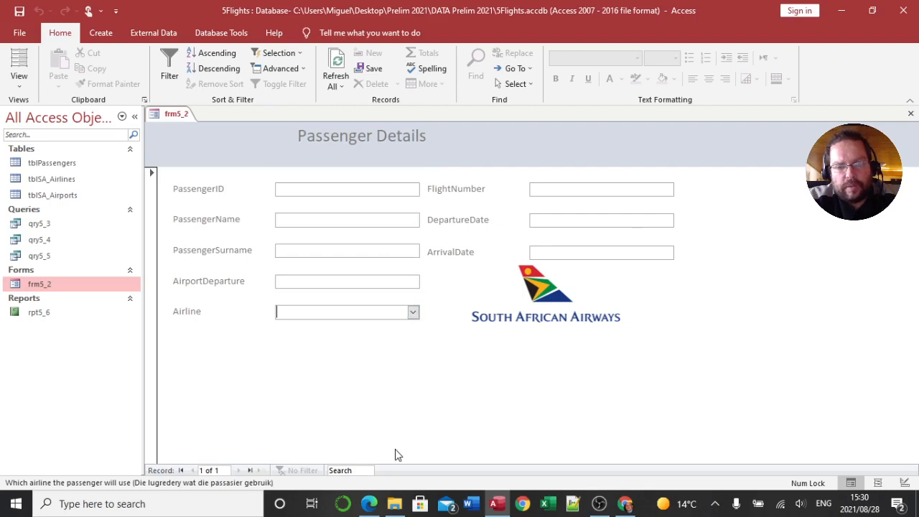
click(370, 504)
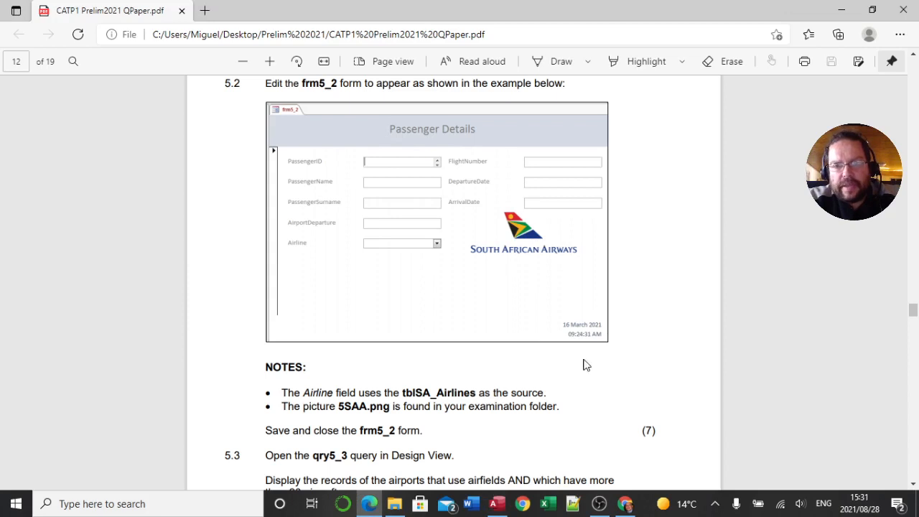
click(503, 505)
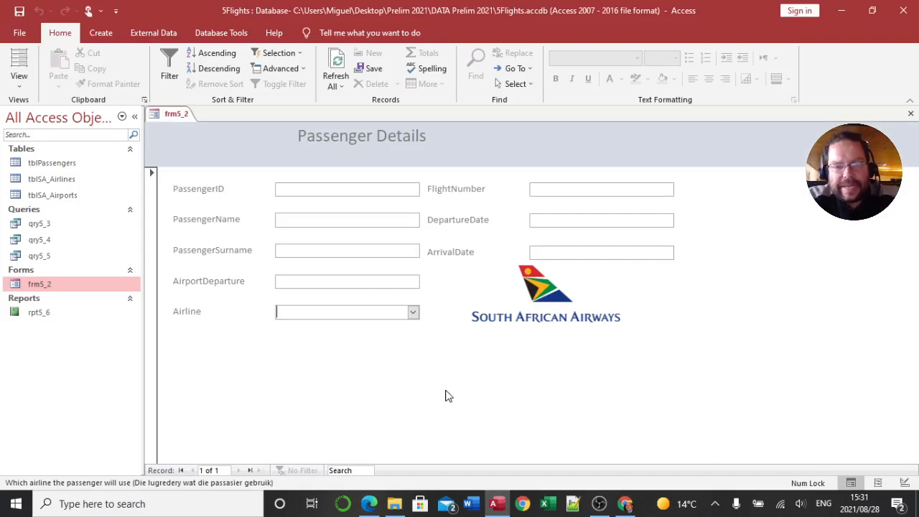
Step: In Design View, extend the Detail section to a height of about 8 cm
click(17, 80)
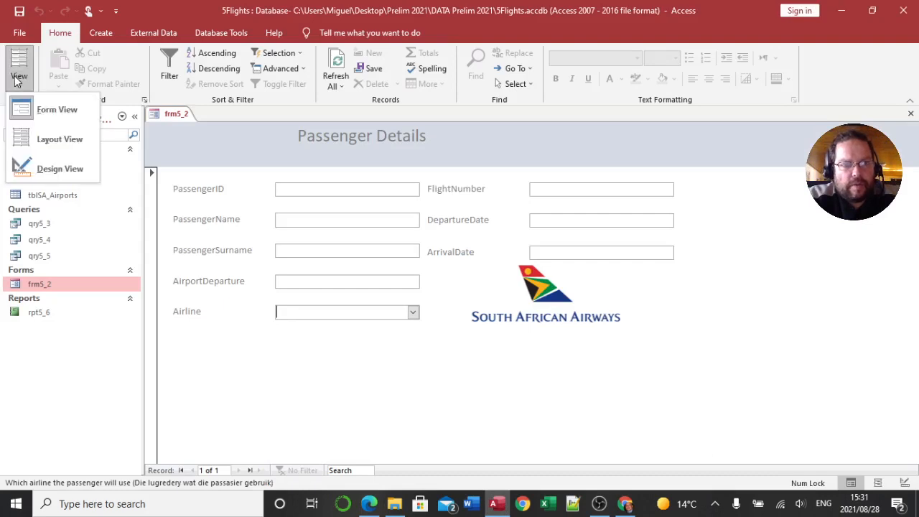
click(56, 168)
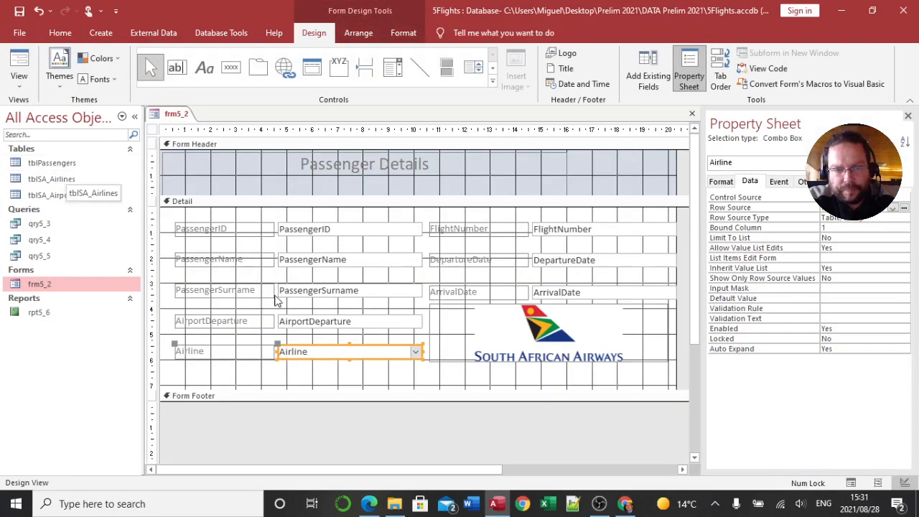
drag(442, 390, 442, 413)
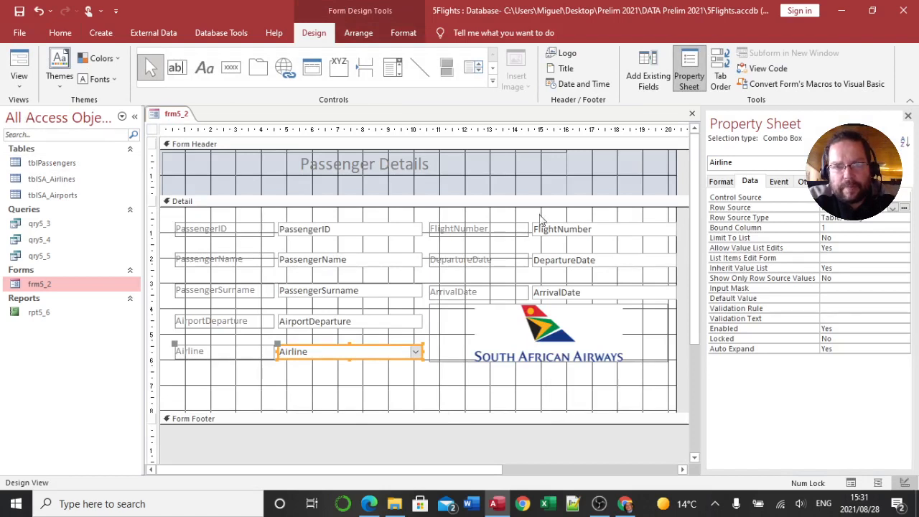
Step: Check the exam paper's example and insert the date in the 28-Aug-21 format and the time in the 03:31 pm format
click(577, 86)
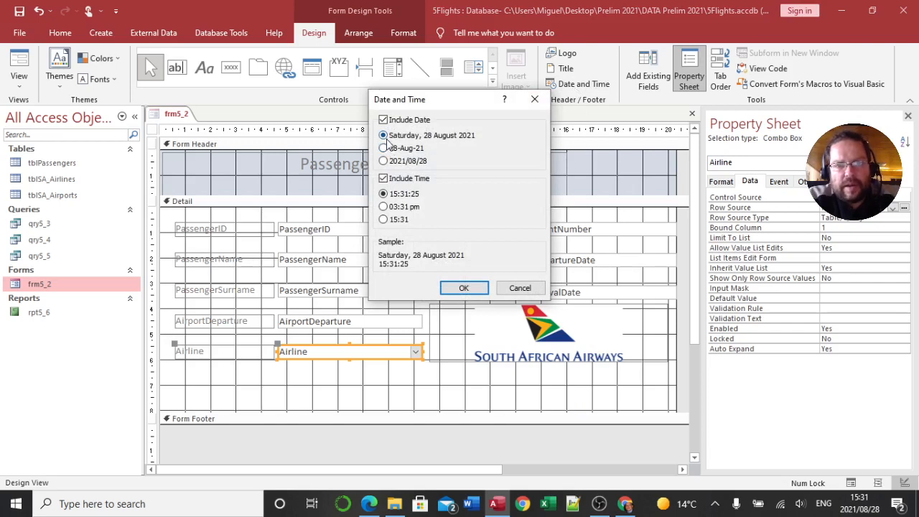
click(369, 505)
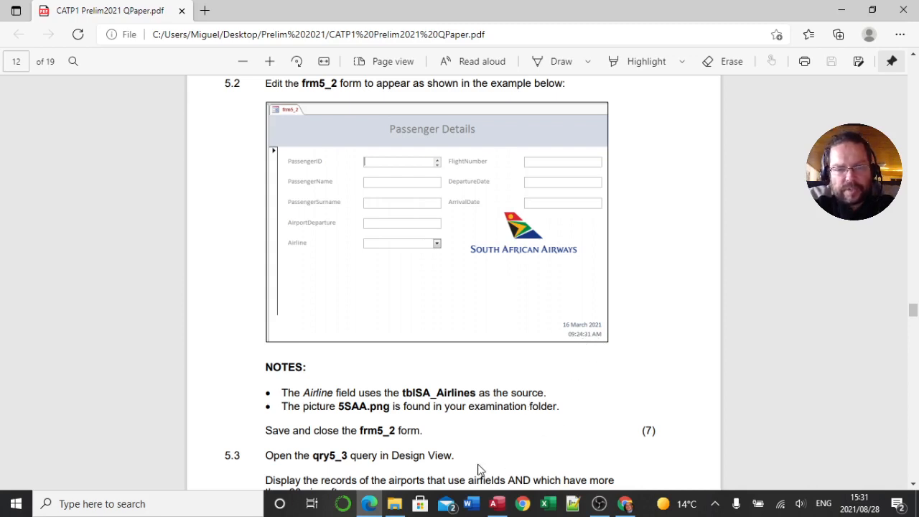
click(497, 503)
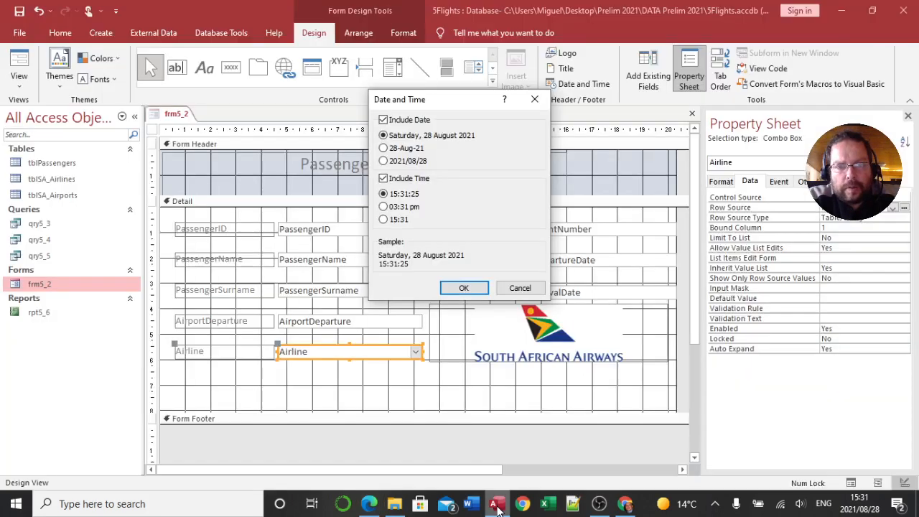
click(385, 148)
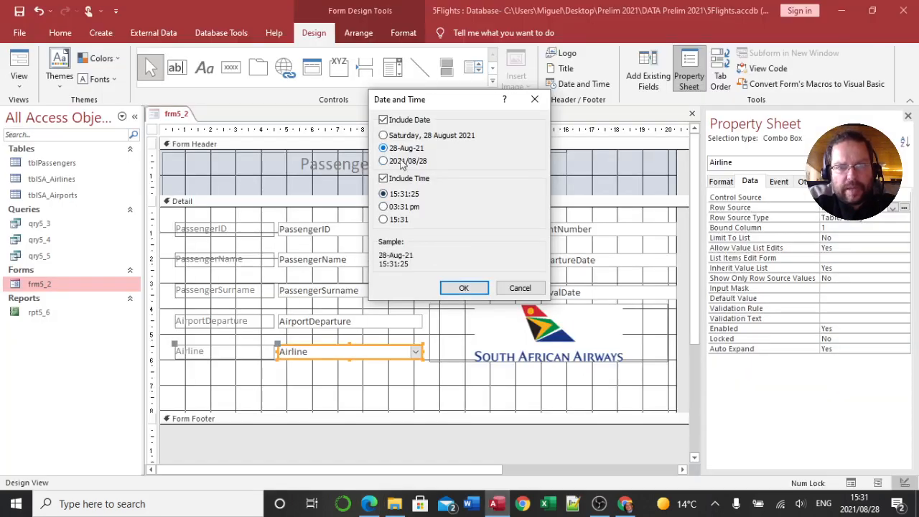
click(383, 207)
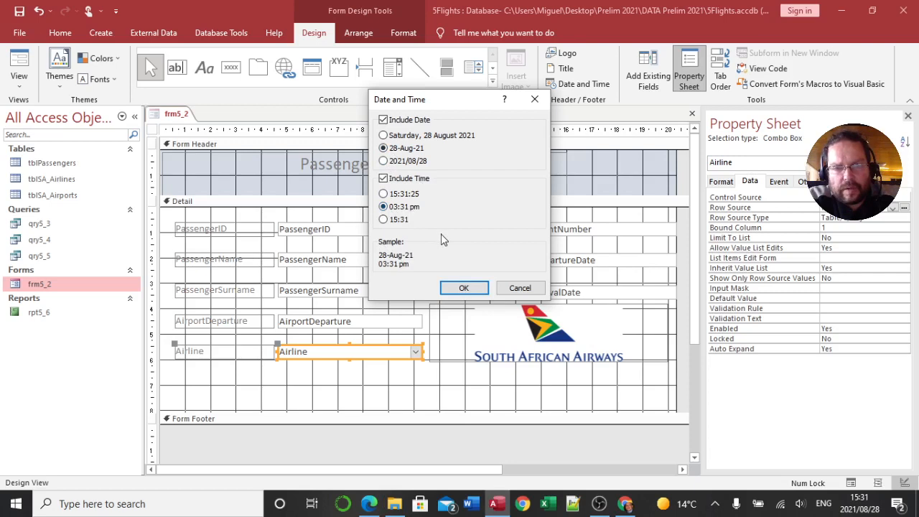
click(462, 289)
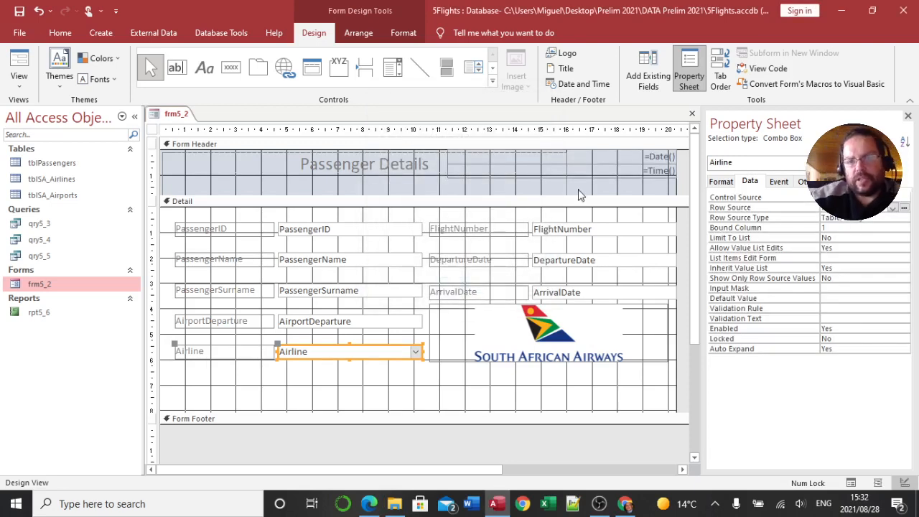
Step: Cut the date and time controls from the Form Header and paste them into the Detail section
click(596, 158)
click(597, 158)
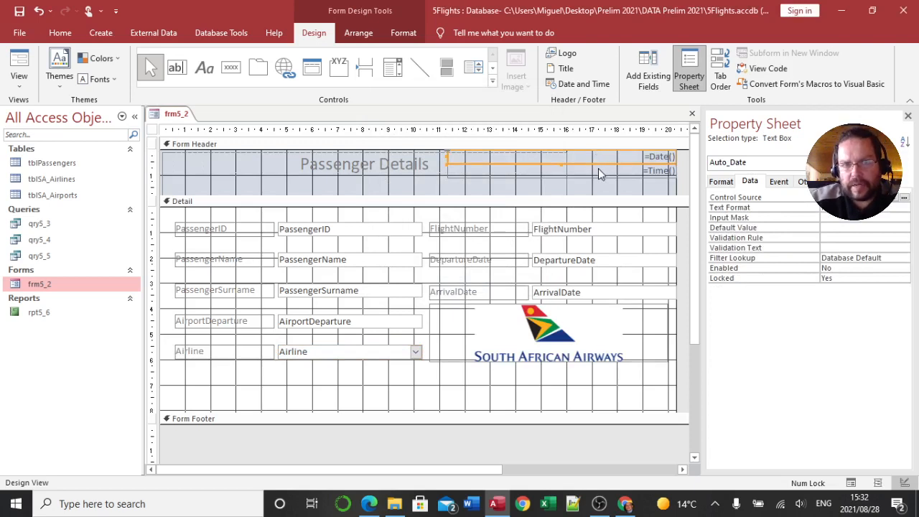
shift+click(599, 170)
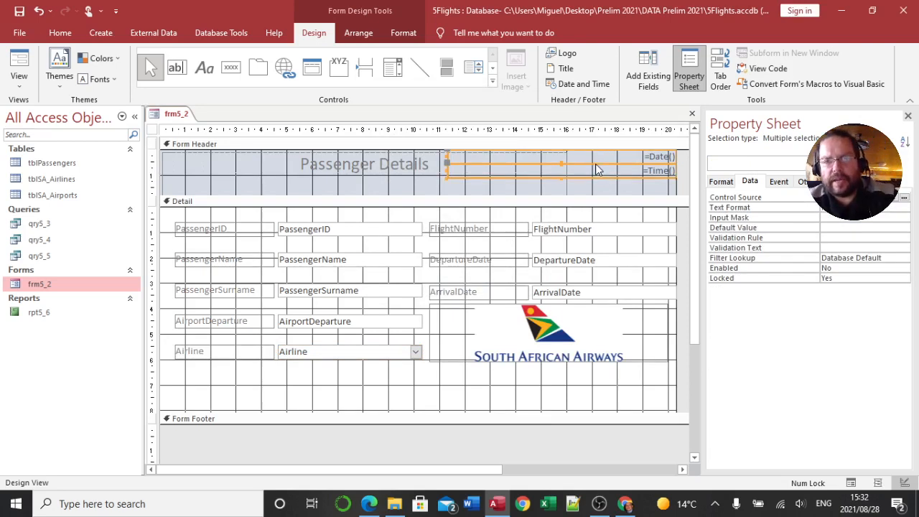
key(Delete)
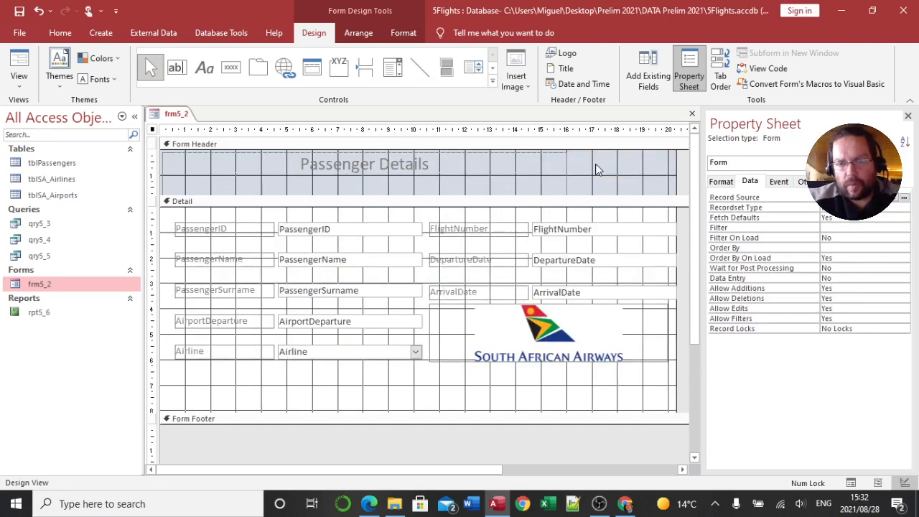
click(585, 389)
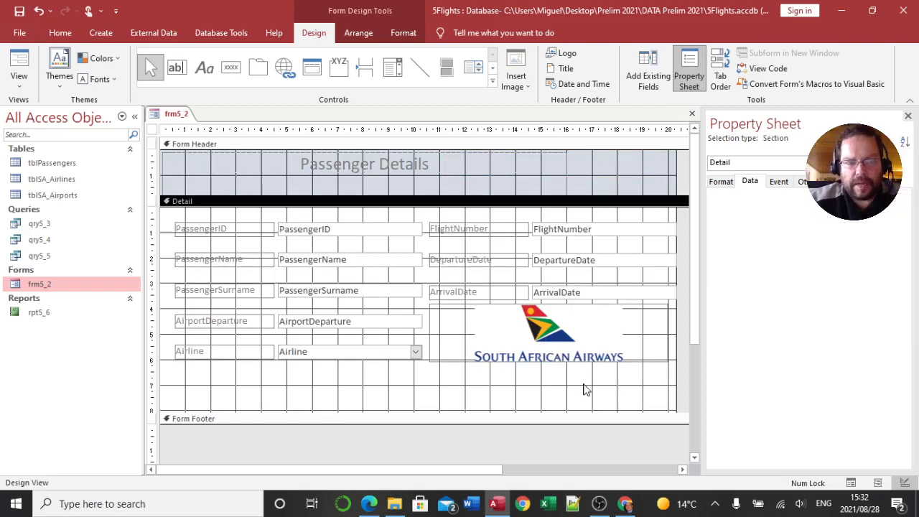
key(ctrl+v)
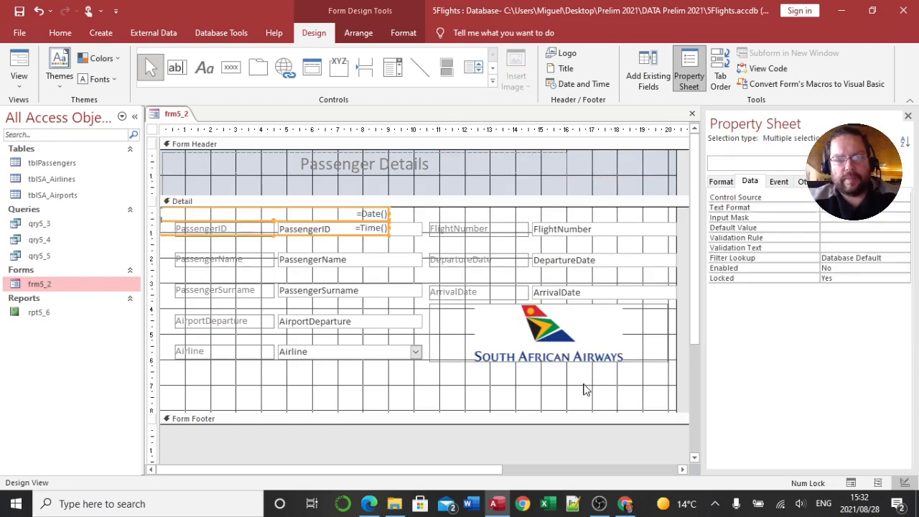
Step: Move the date and time controls together to just below the South African Airways logo in the Detail section
key(Down)
key(Down)
key(Down)
key(Down)
key(Down)
key(Down)
key(Down)
key(Down)
key(Down)
key(Down)
key(Down)
key(Down)
key(Down)
key(Down)
key(Down)
key(Down)
key(Down)
key(Down)
key(Down)
key(Down)
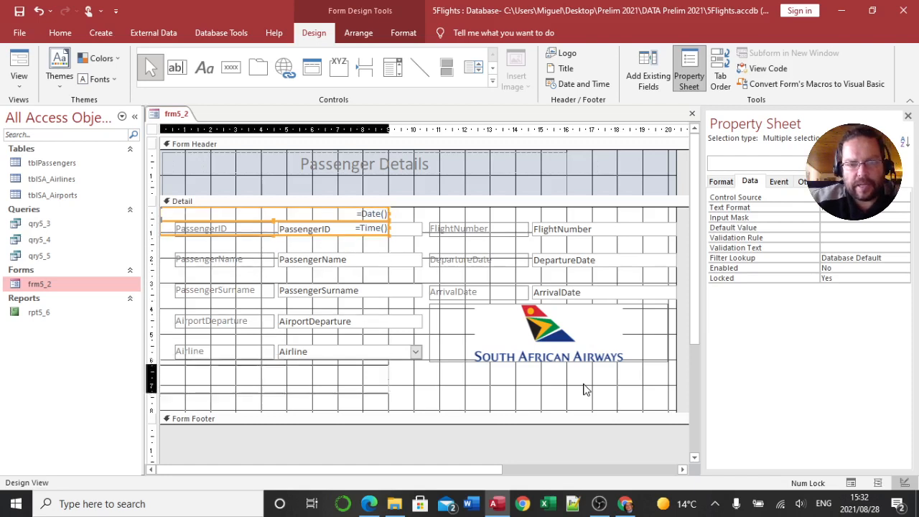
key(Right)
key(Right)
key(Right)
key(Right)
key(Right)
key(Right)
key(Right)
key(Right)
key(Right)
key(Right)
key(Right)
key(Right)
key(Right)
key(Right)
key(Right)
key(Right)
key(Right)
key(Right)
key(Right)
key(Right)
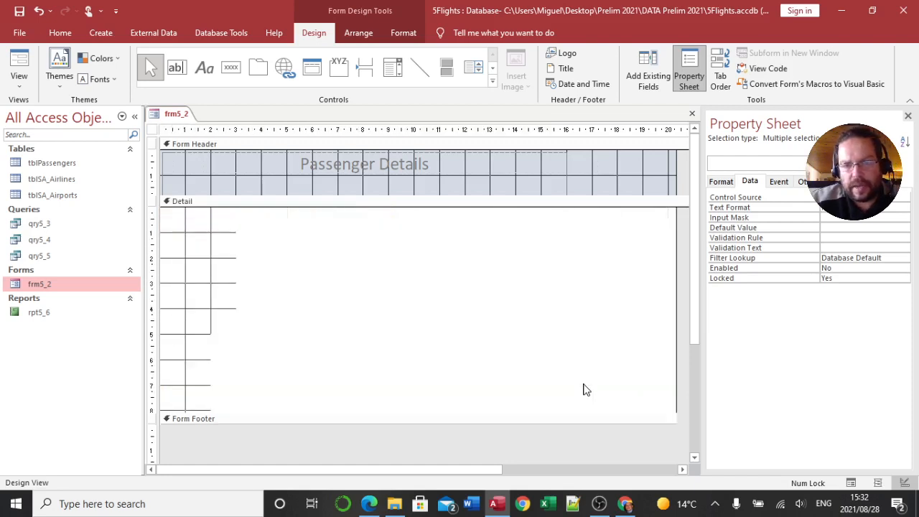
key(Right)
key(Right)
key(Right)
key(Right)
key(Right)
key(Right)
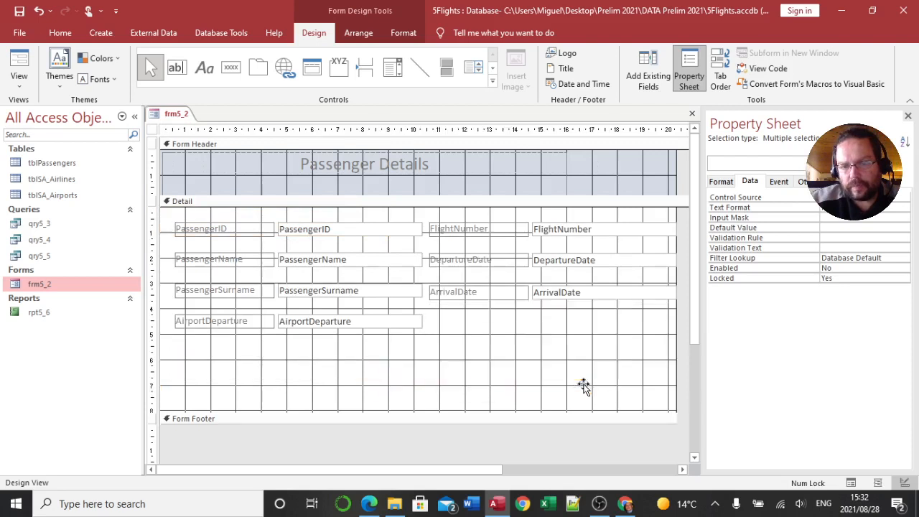
key(Right)
key(Down)
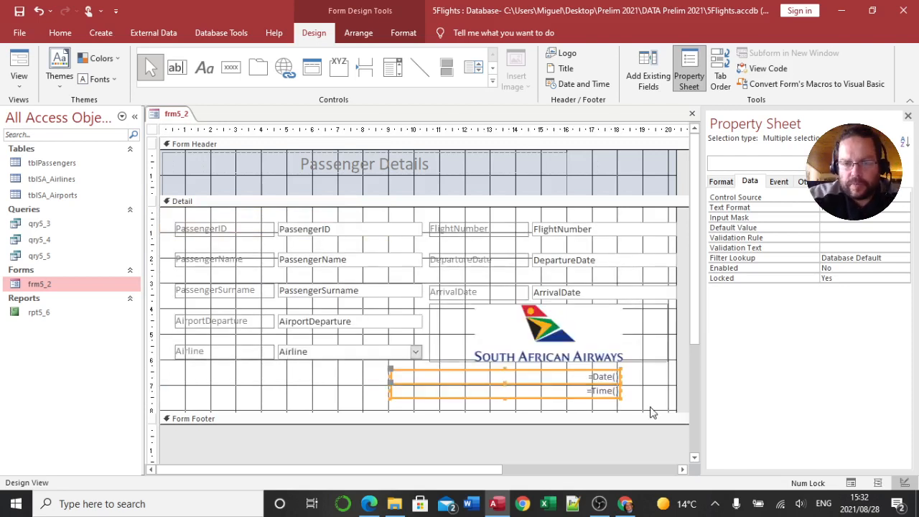
click(662, 385)
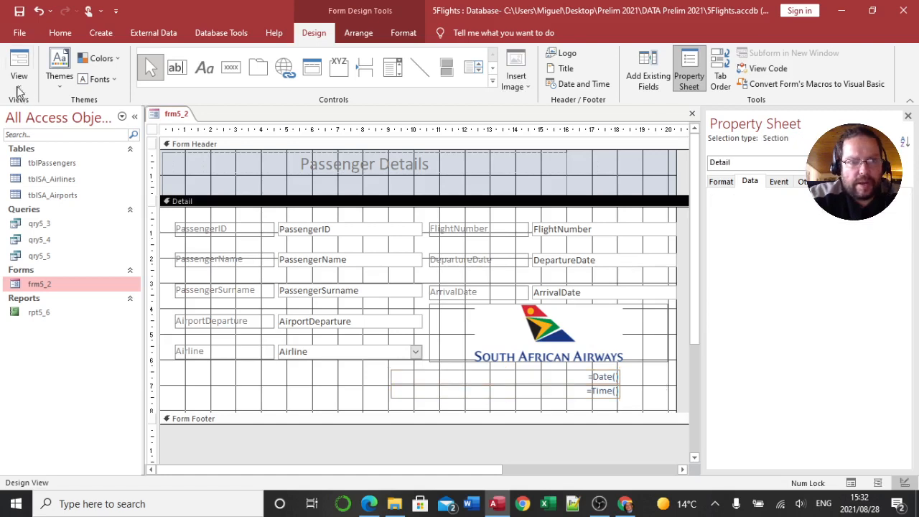
Step: View the form in Form View and compare the date and time placement with the exam paper's 5.2 example
click(19, 63)
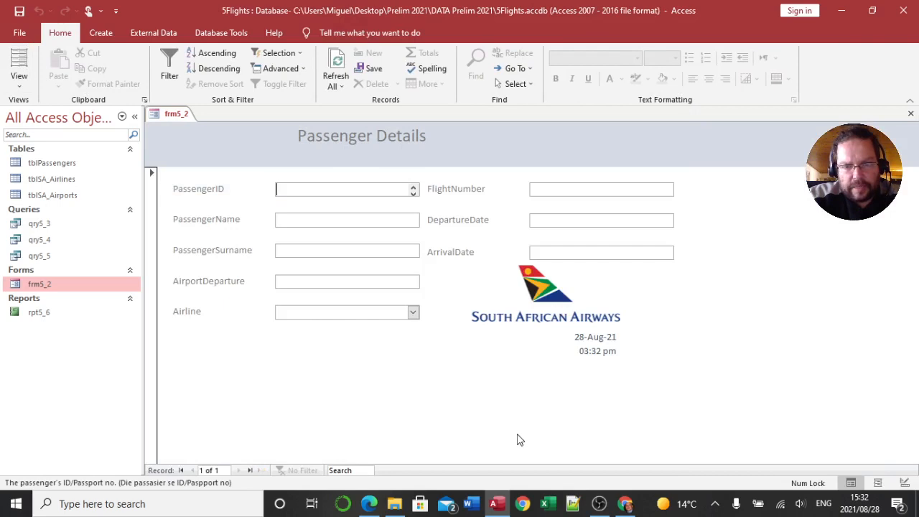
click(369, 505)
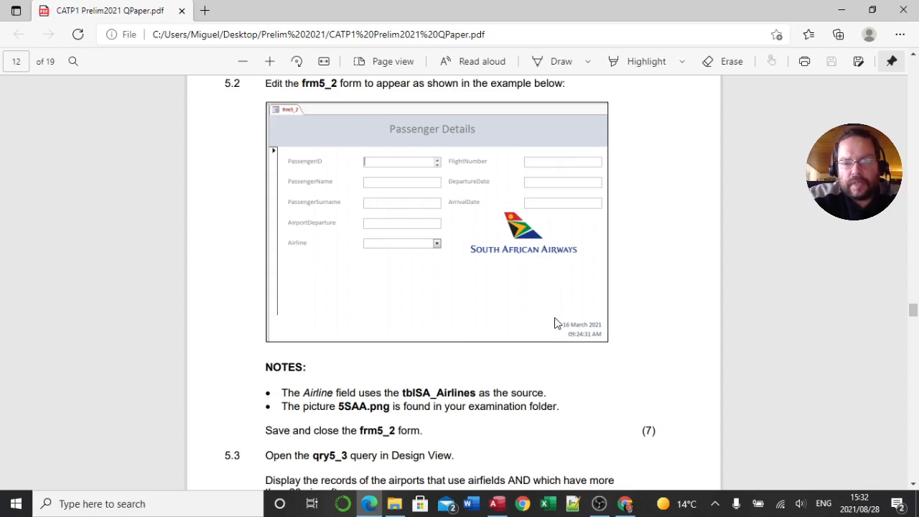
click(496, 503)
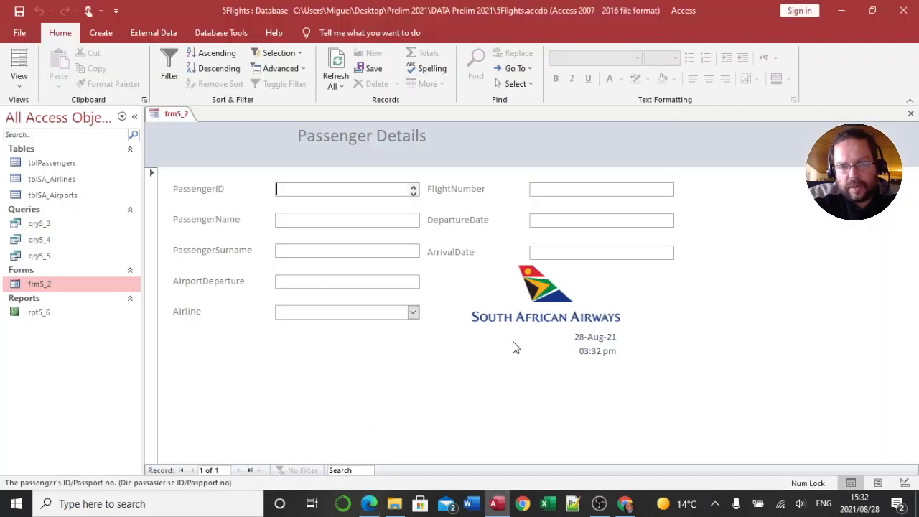
Step: Return the form to Design View and extend the Detail section to a height of about 10 cm
click(19, 85)
click(49, 167)
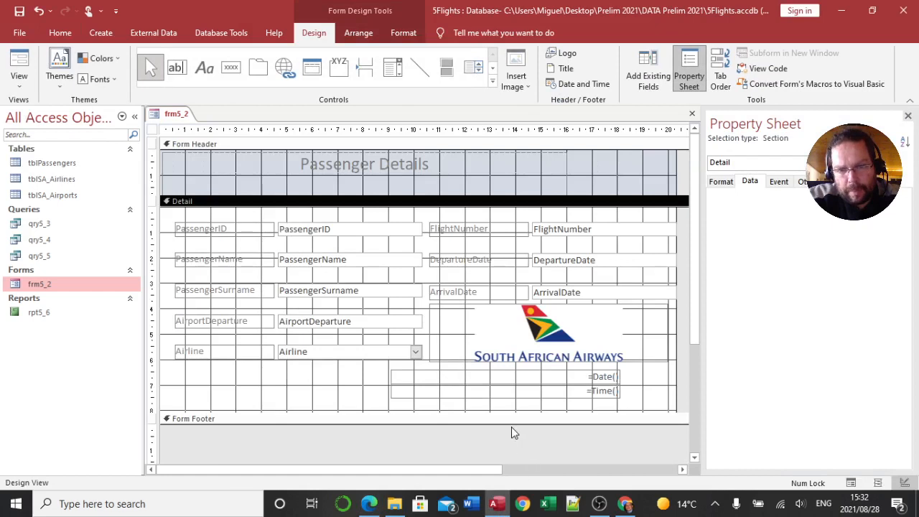
drag(507, 413, 507, 457)
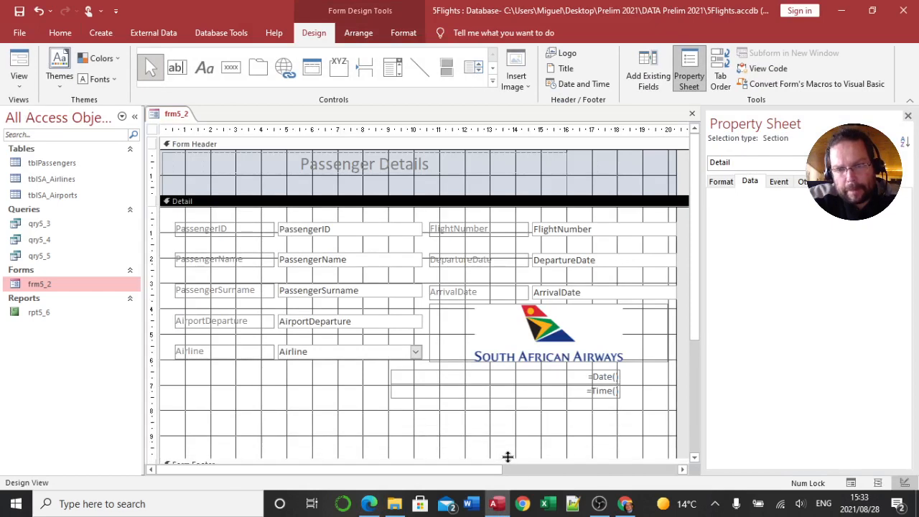
Step: Move the date and time controls together about 2.5 cm further down, near the bottom of the Detail section
click(555, 378)
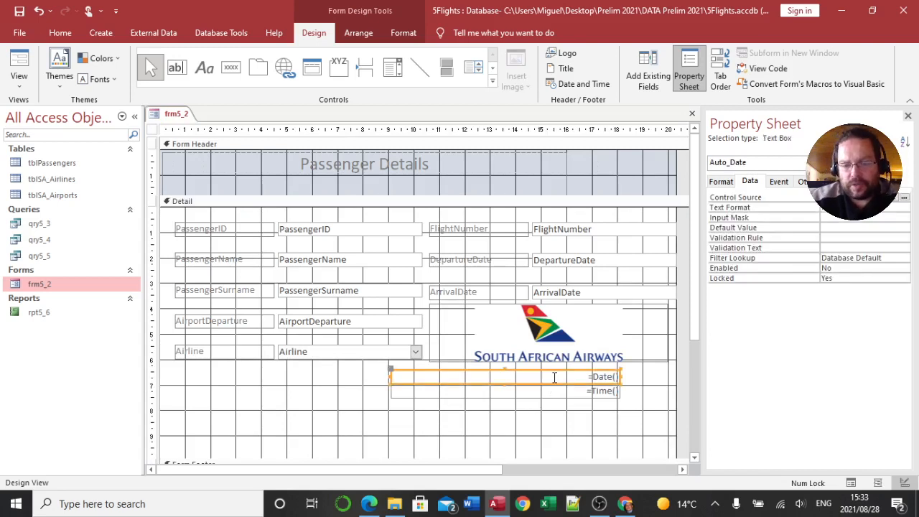
shift+click(554, 393)
key(Down)
key(Down)
key(Down)
key(Down)
key(Down)
key(Down)
key(Down)
key(Down)
key(Down)
key(Down)
key(Down)
key(Down)
key(Down)
key(Down)
key(Down)
key(Down)
key(Down)
key(Down)
key(Down)
key(Down)
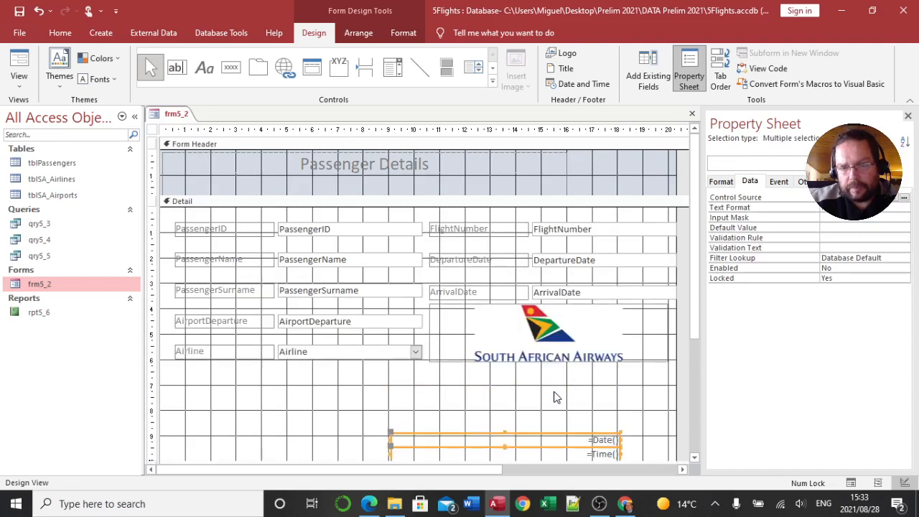
Step: Display the form in Form View and check its layout against the example in the exam paper
click(19, 61)
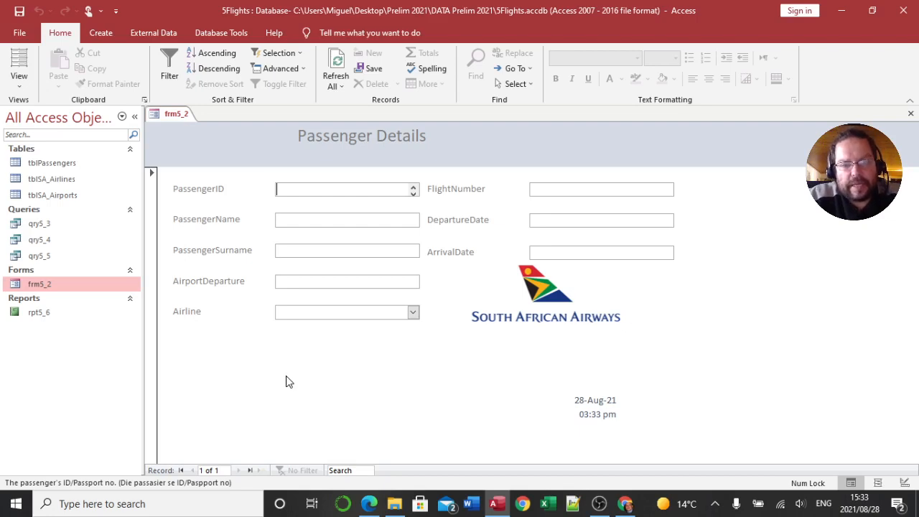
click(369, 503)
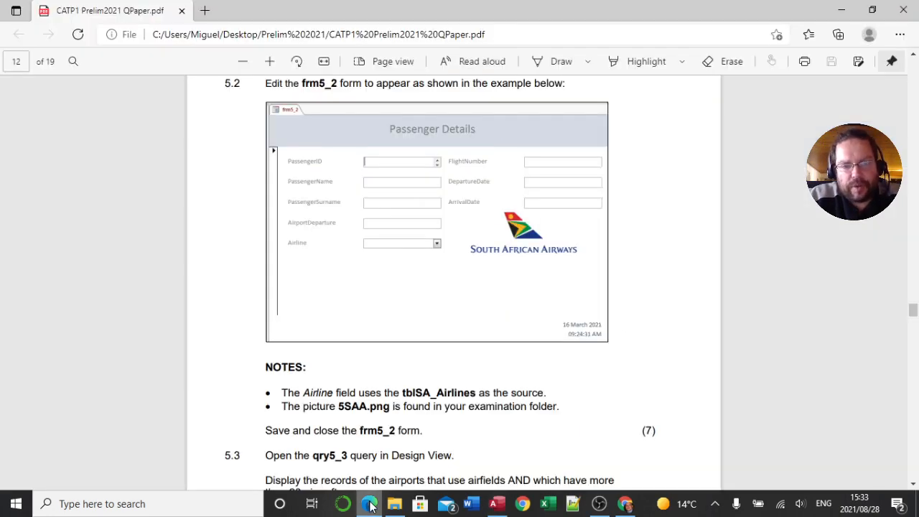